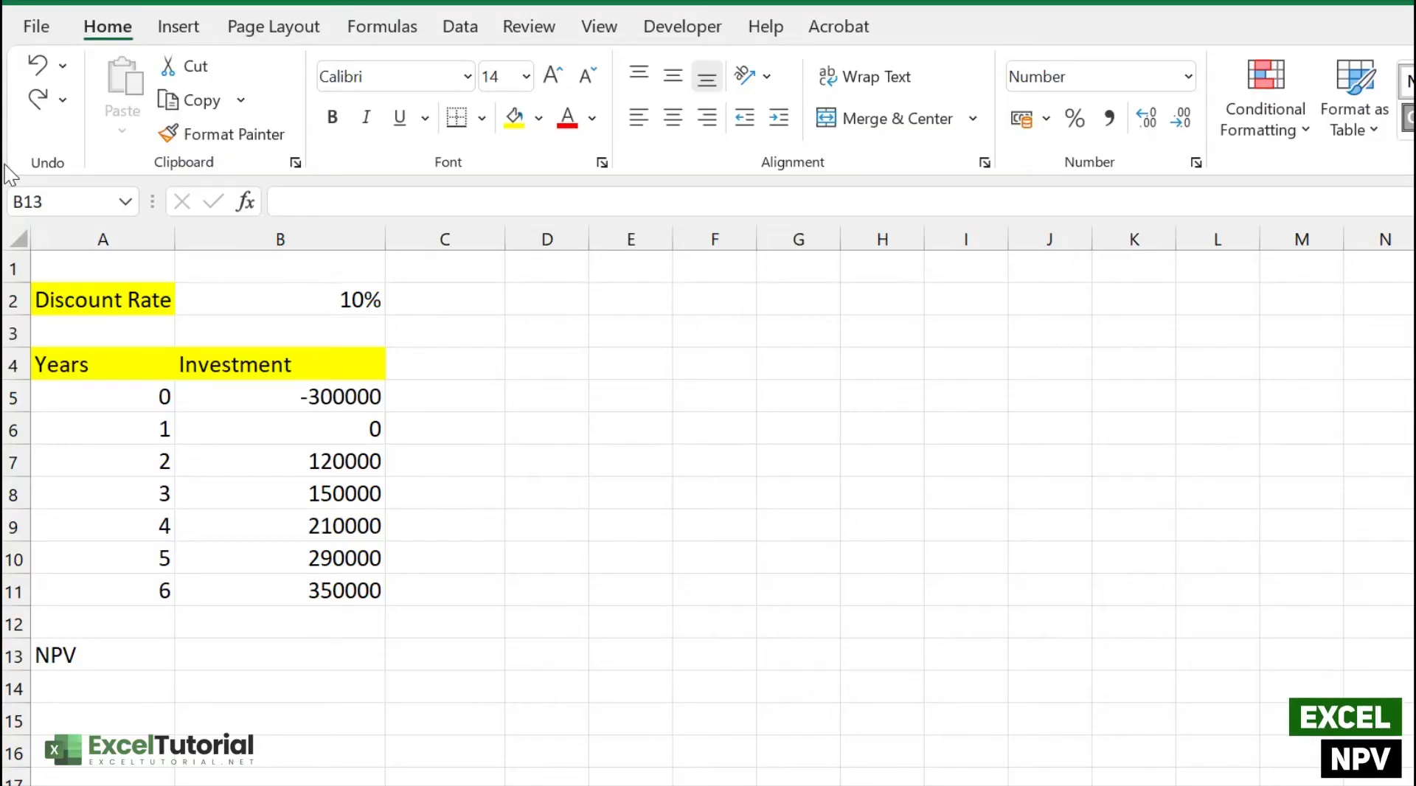
Review the 10% discount rate, the -300000 investment and the year 1–2 cash flows.
click(346, 293)
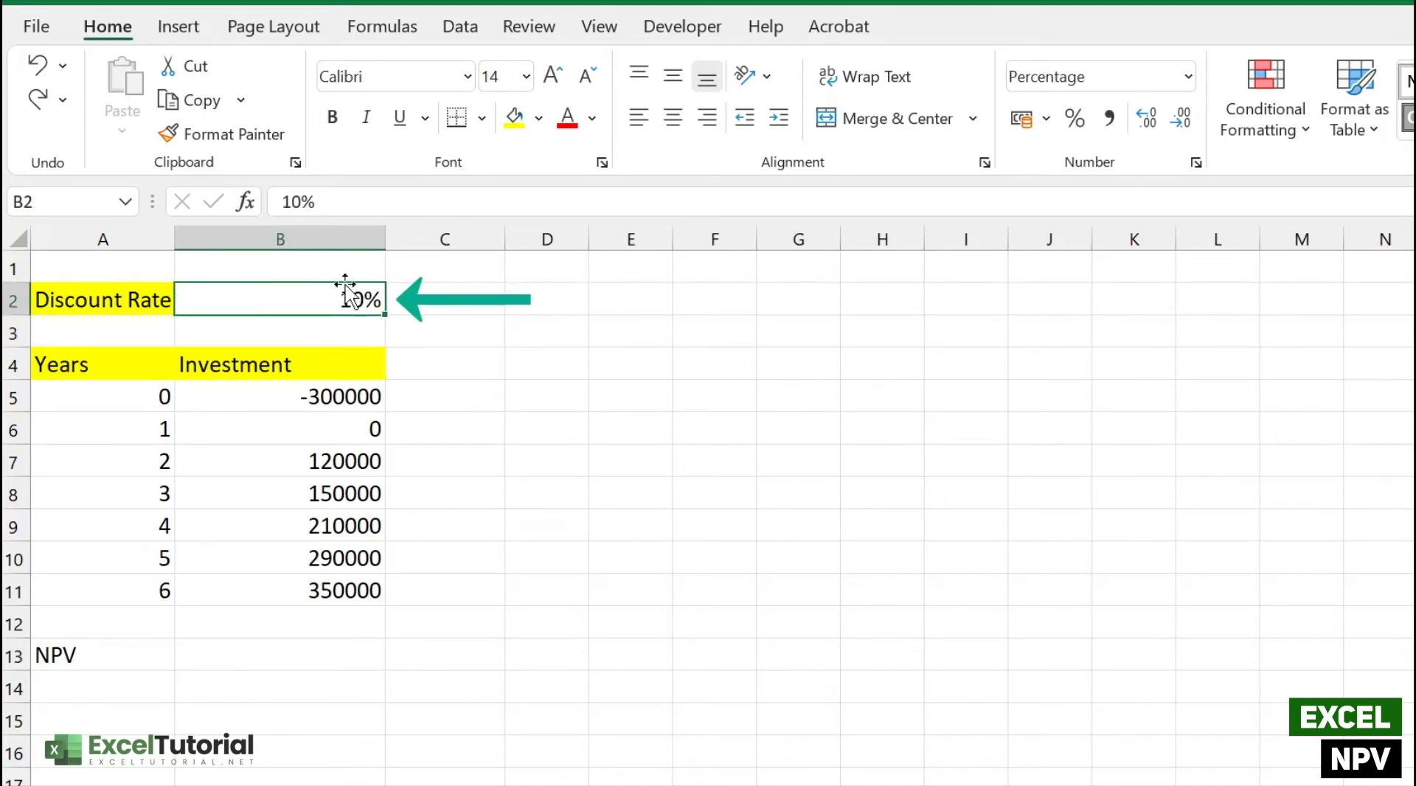
click(339, 372)
click(342, 401)
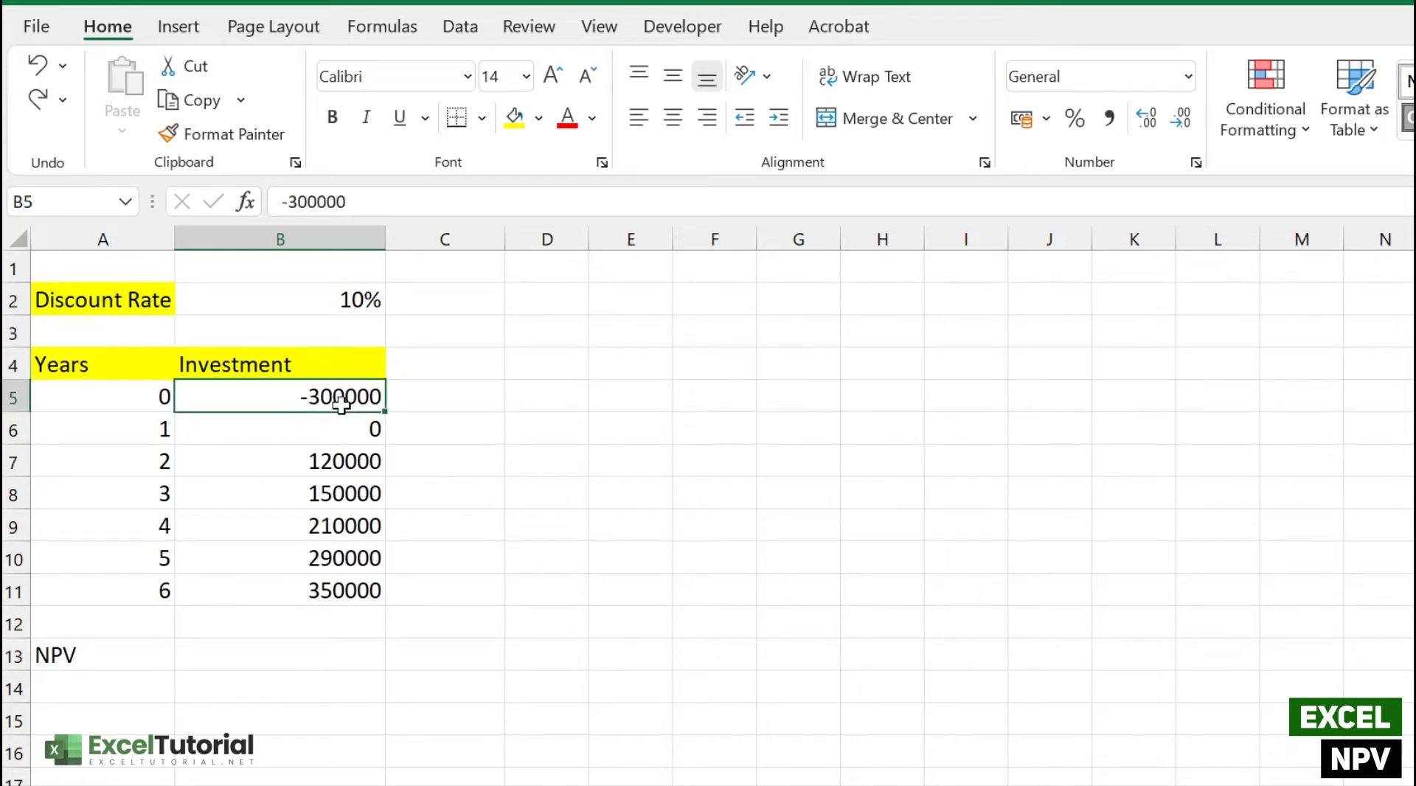
click(345, 453)
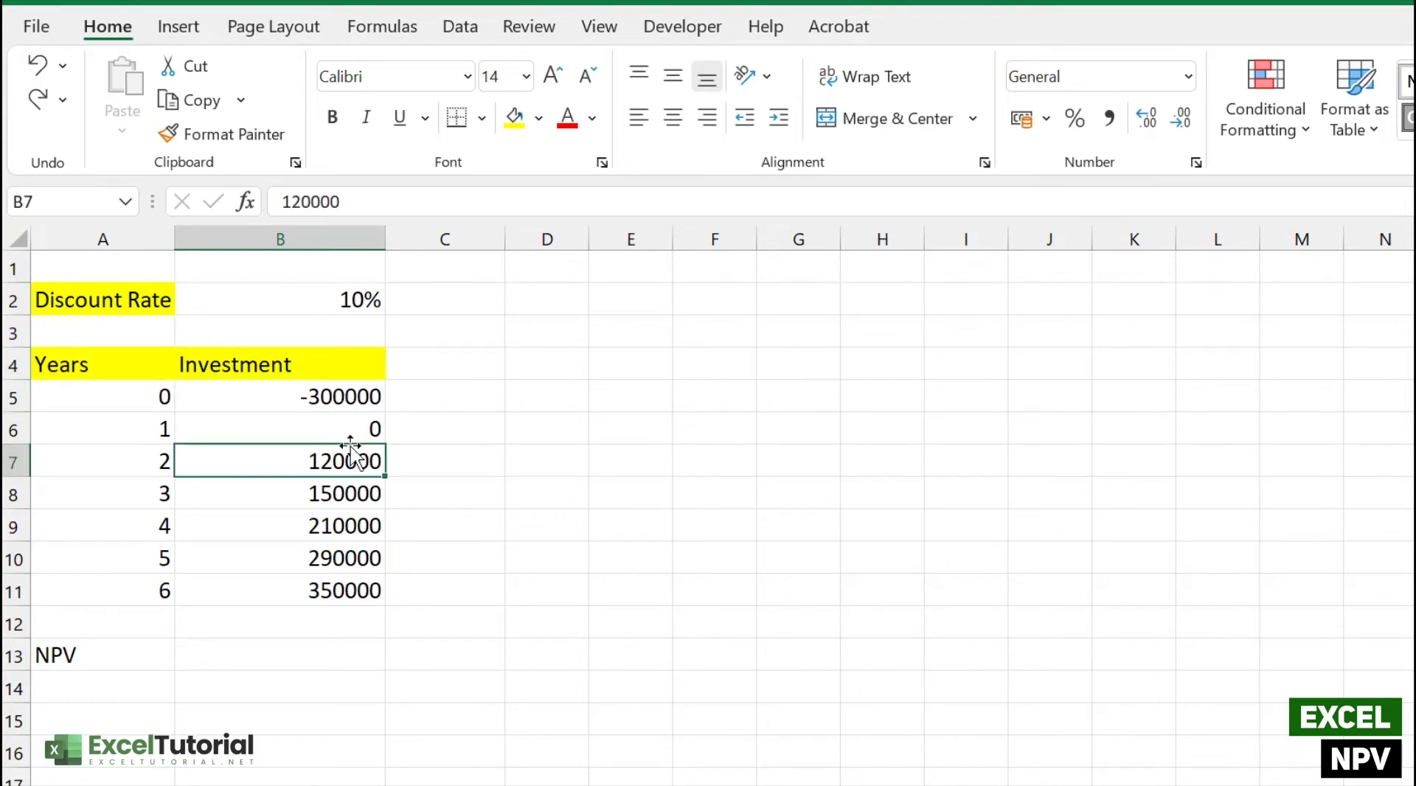
click(346, 428)
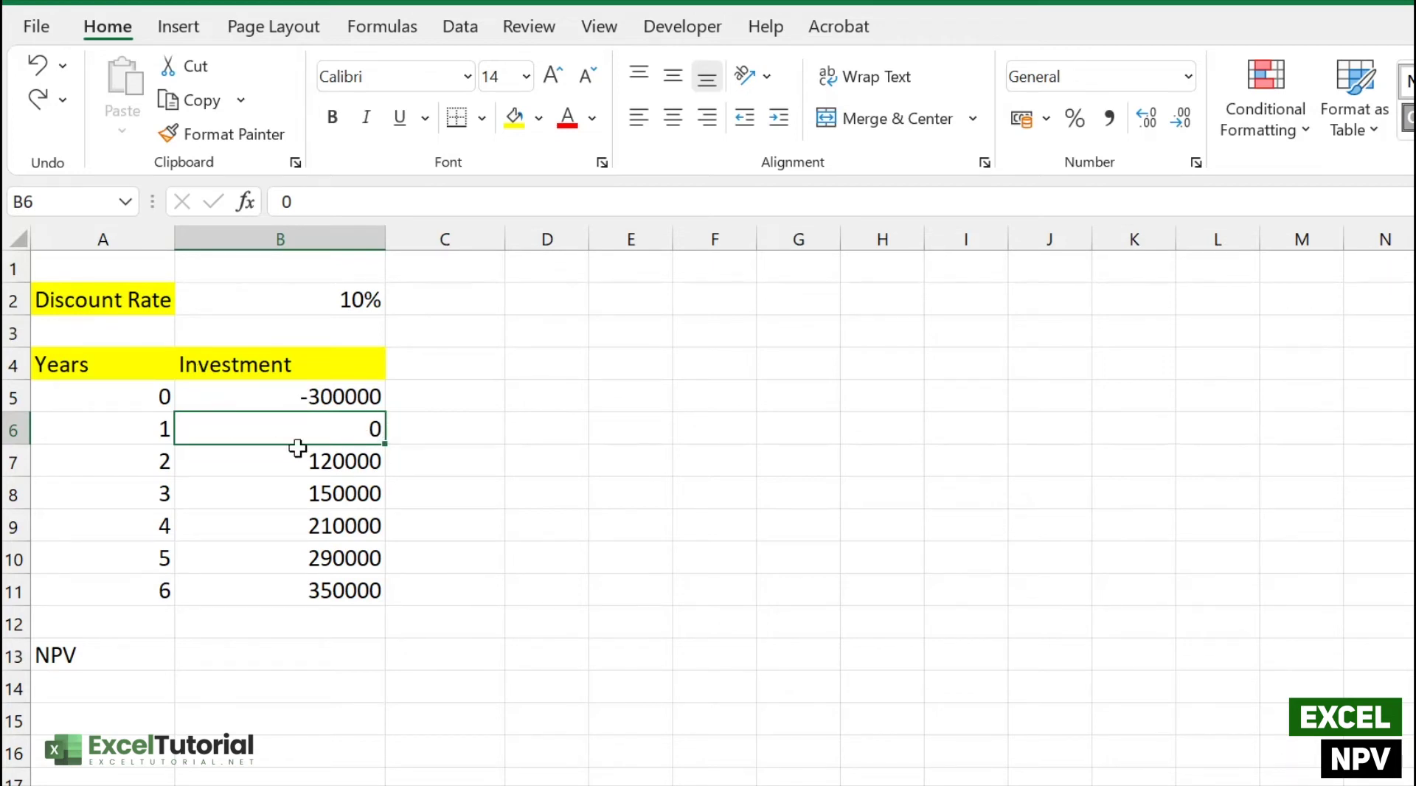
Go through years 0 to 6 and their cash flows, from -300000 to the final 350000.
click(158, 399)
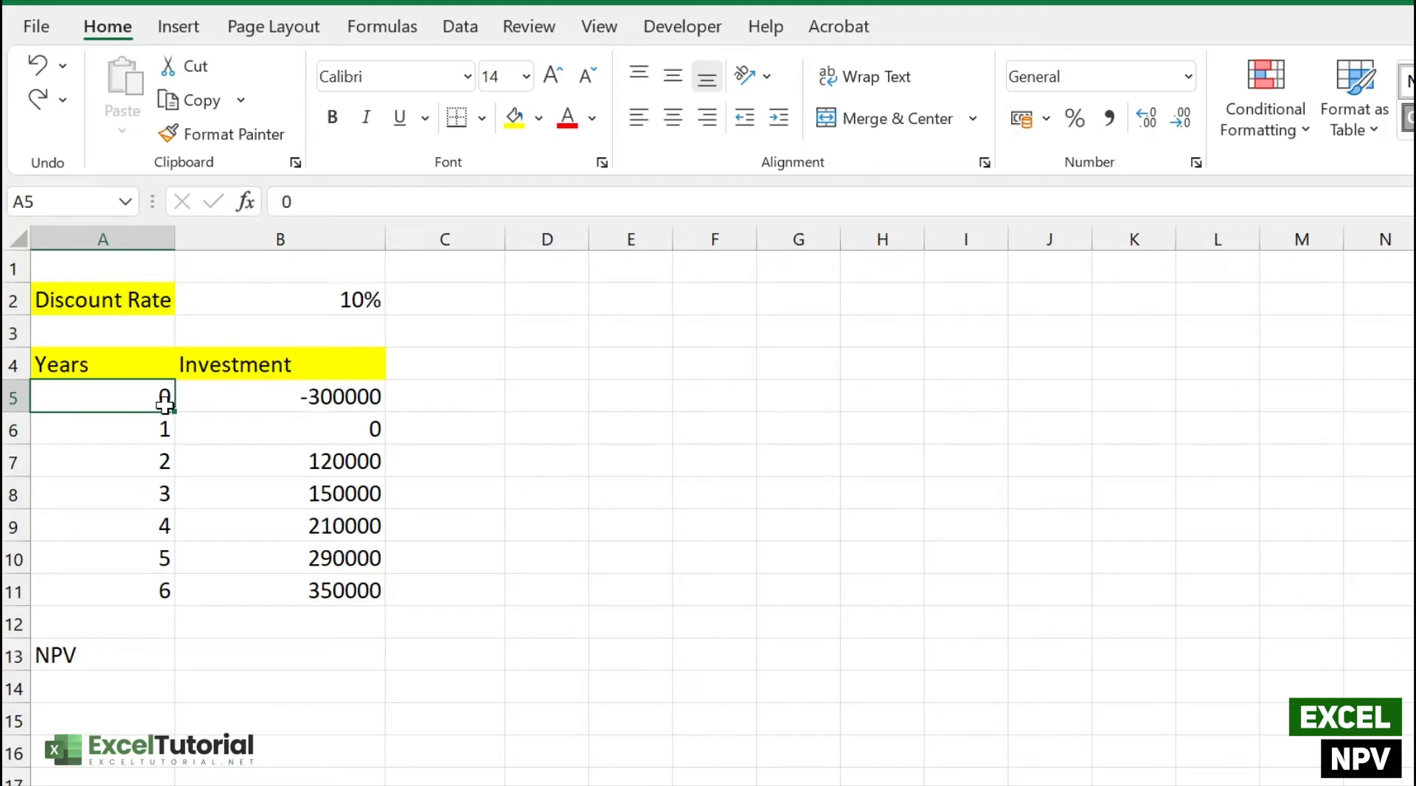
click(331, 402)
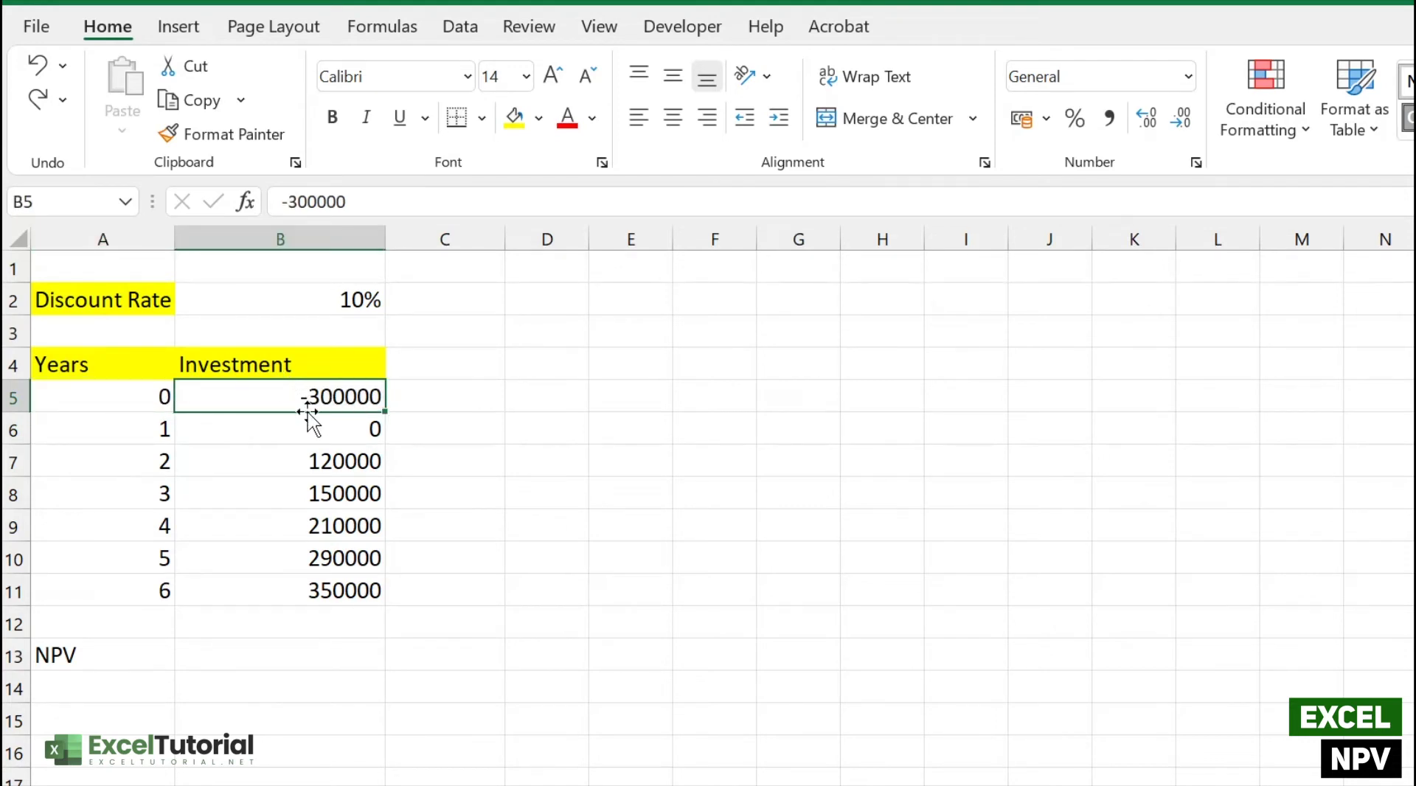
click(327, 437)
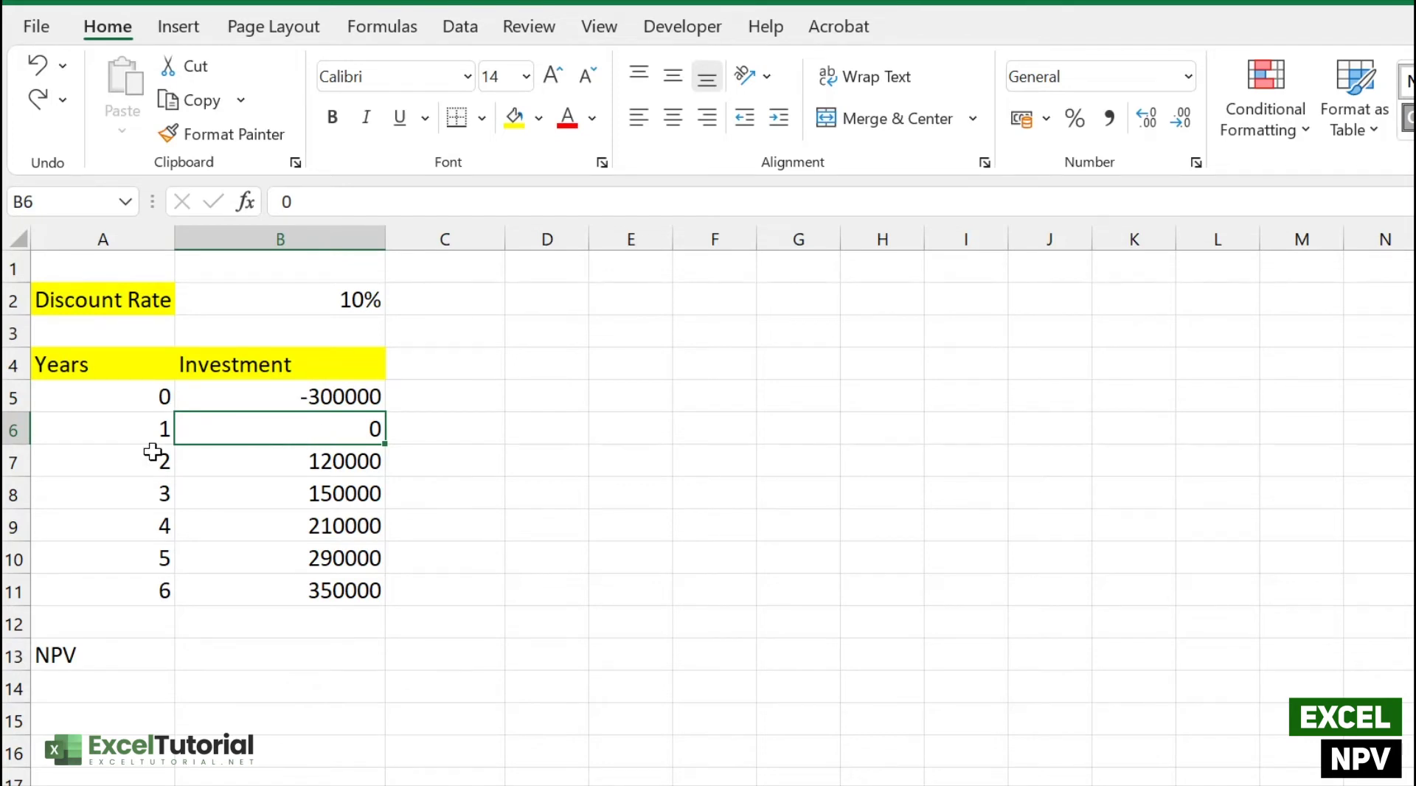
click(150, 429)
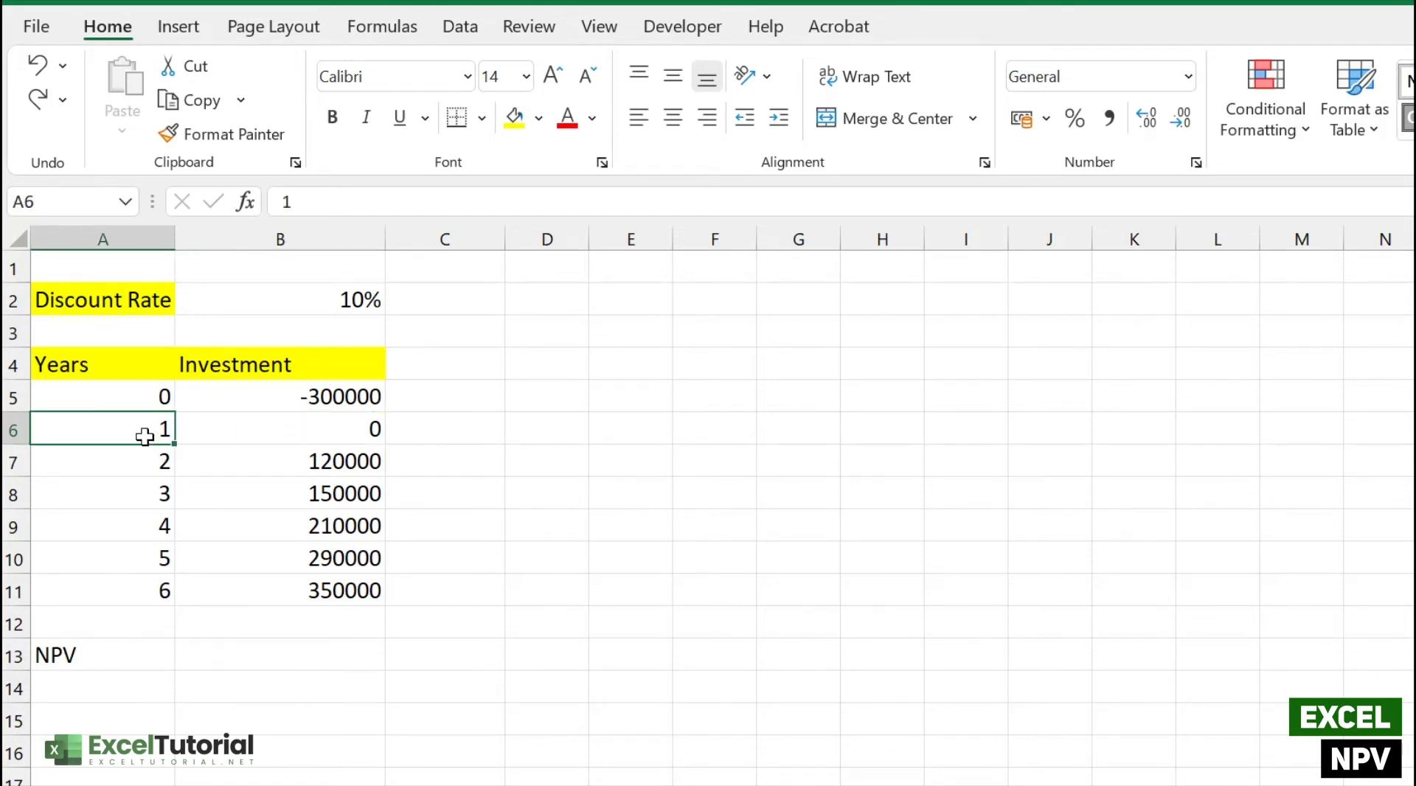
click(156, 458)
click(333, 461)
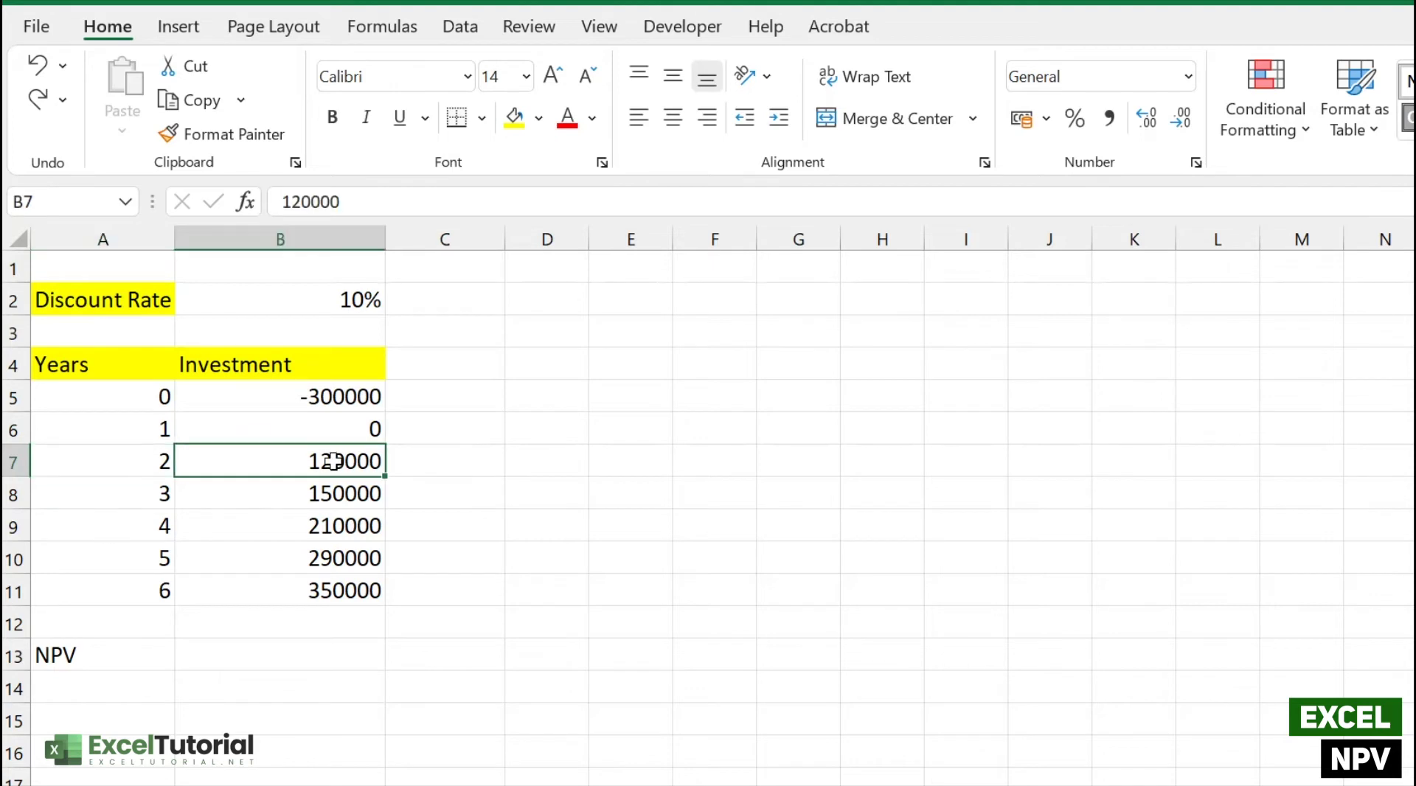
click(155, 582)
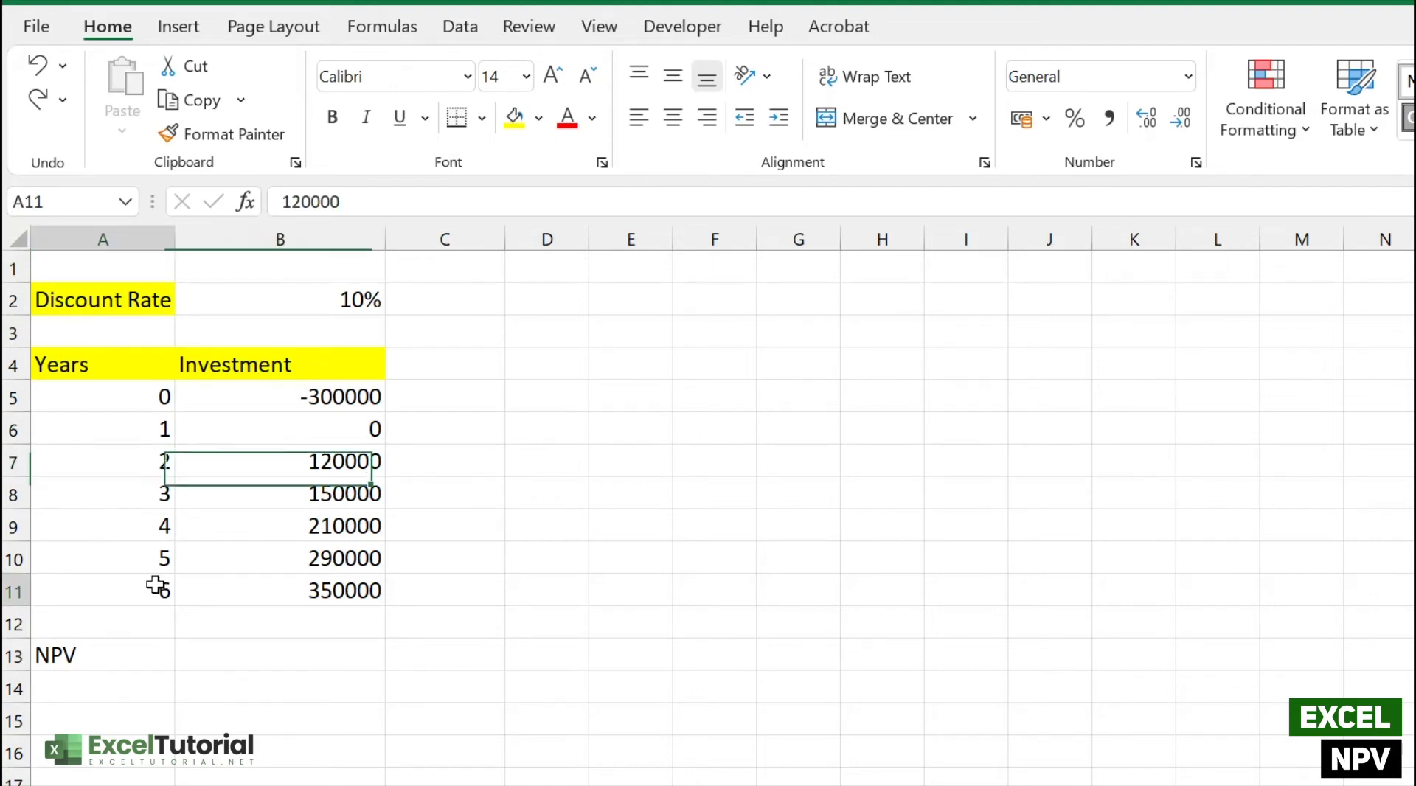
click(305, 600)
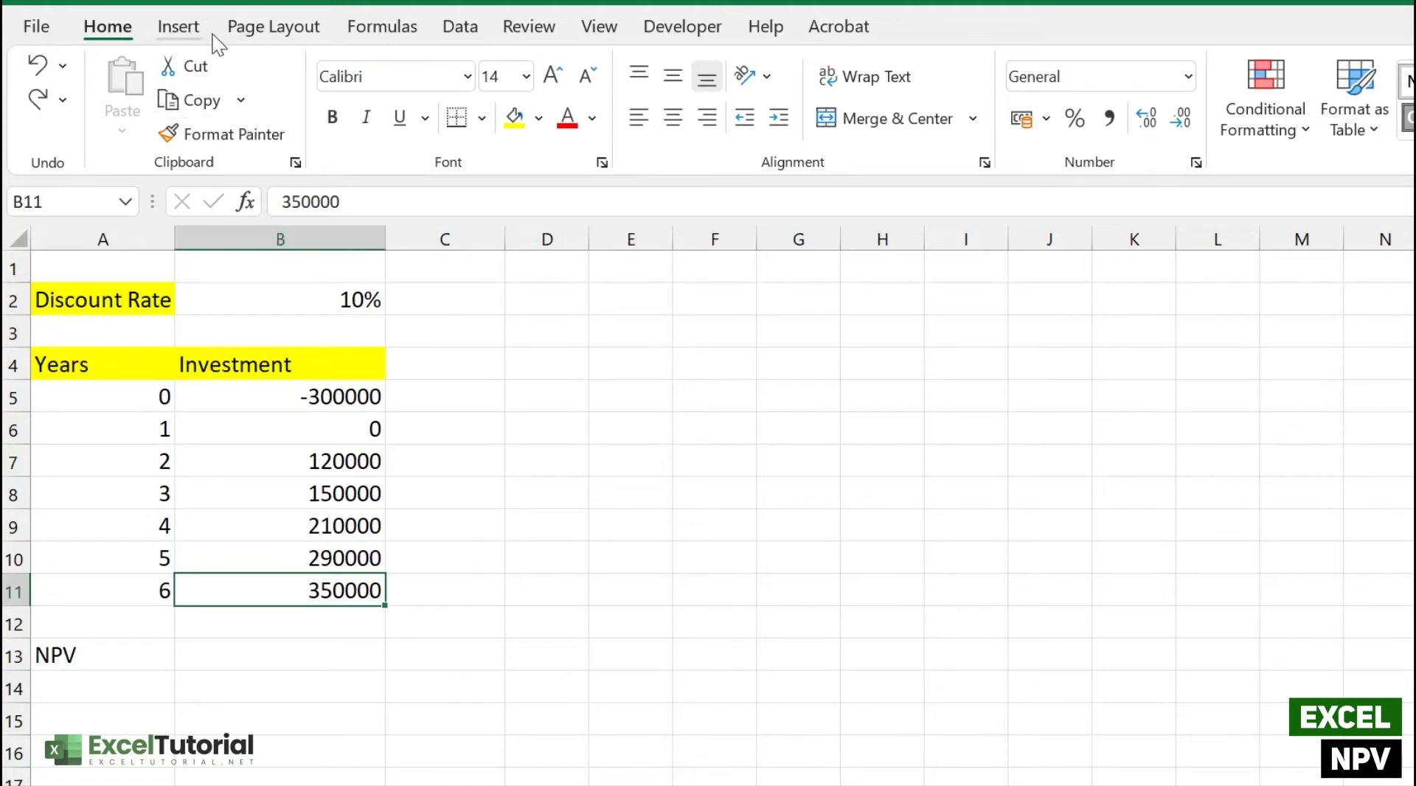
Draw a rectangle shape to the right of the data.
click(183, 28)
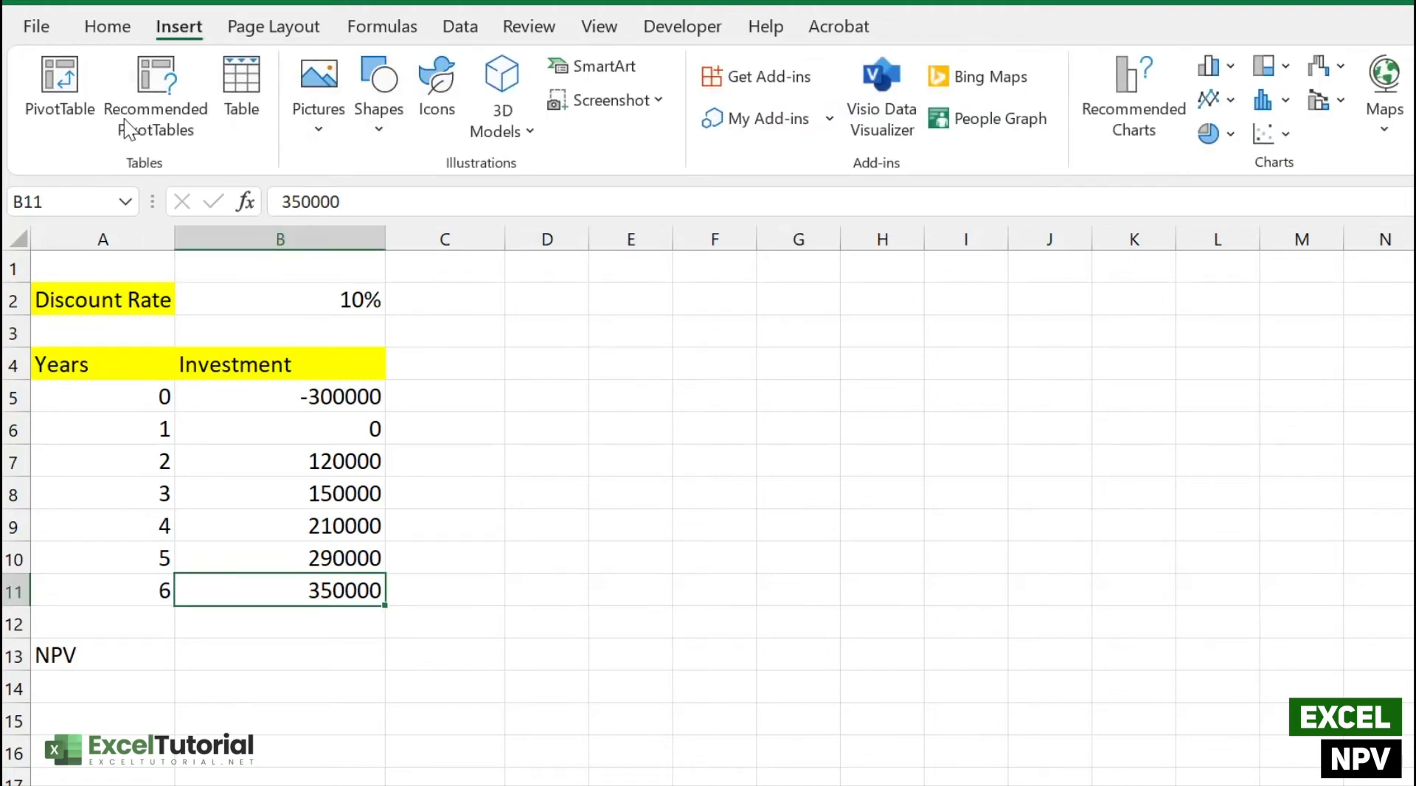
click(378, 92)
click(446, 197)
mouse_move(716, 320)
mouse_down()
mouse_move(1262, 594)
mouse_move(1414, 630)
mouse_up()
Place a text box inside the rectangle reading 'npv = pv/(1+ discount)nper'.
click(46, 76)
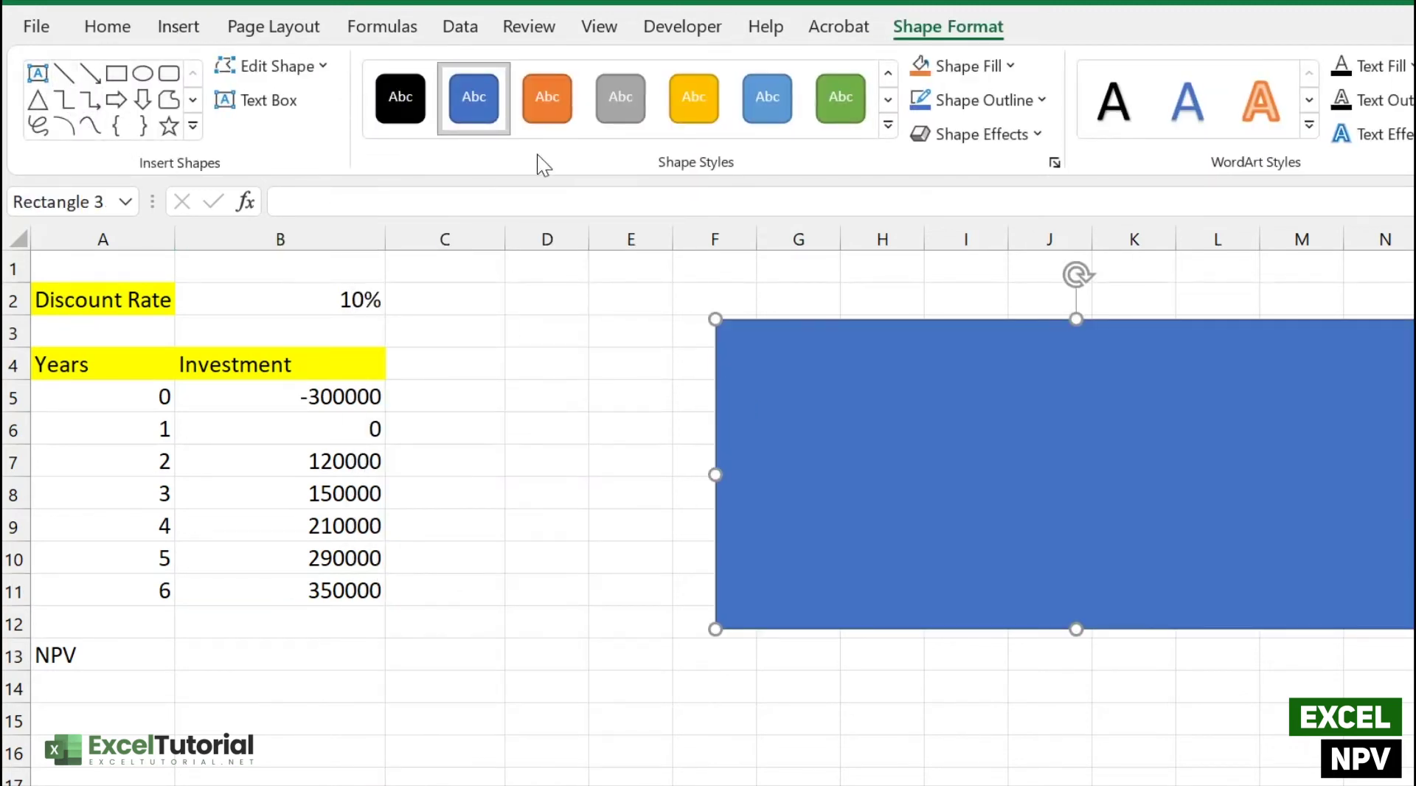
drag(871, 365, 1317, 517)
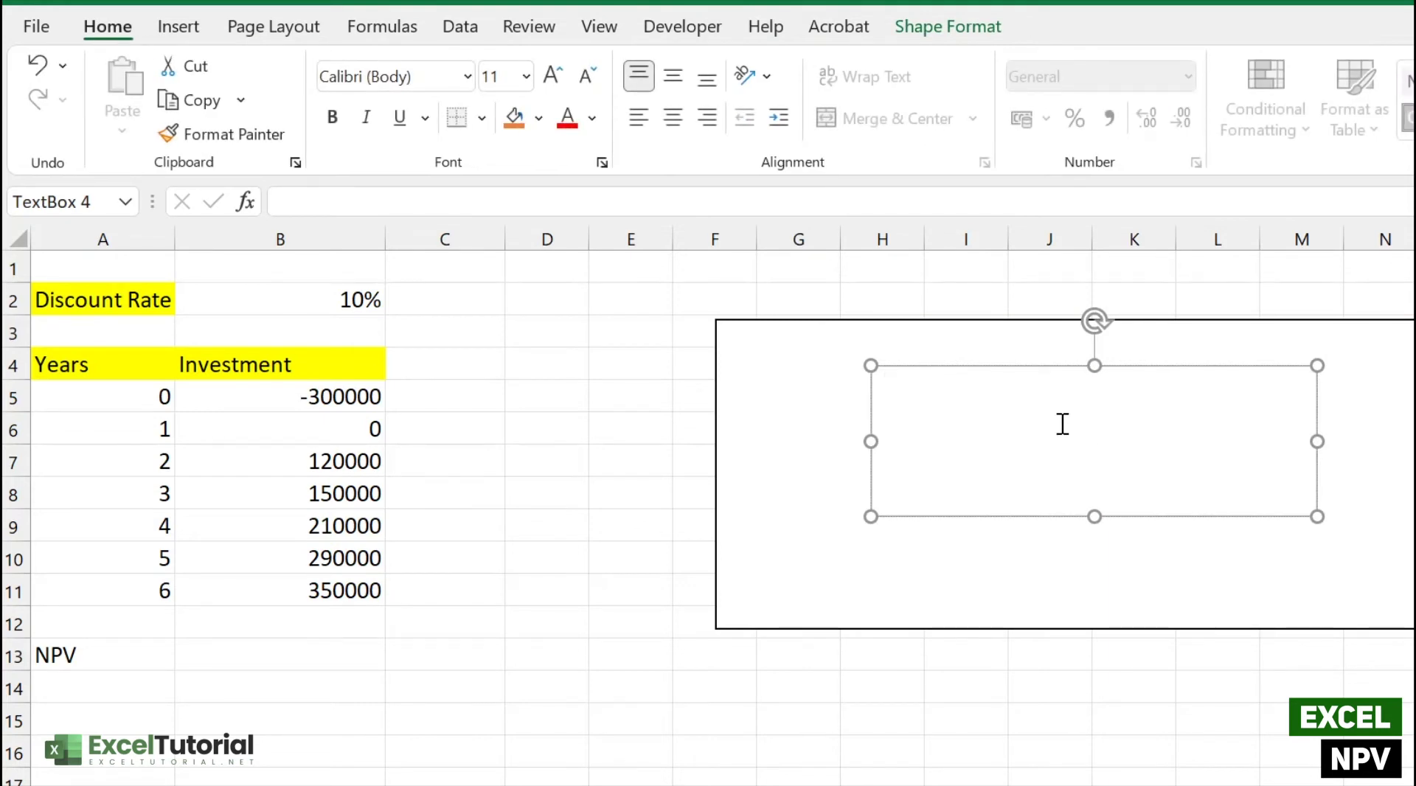
text(npv = pv/(1+ discount)
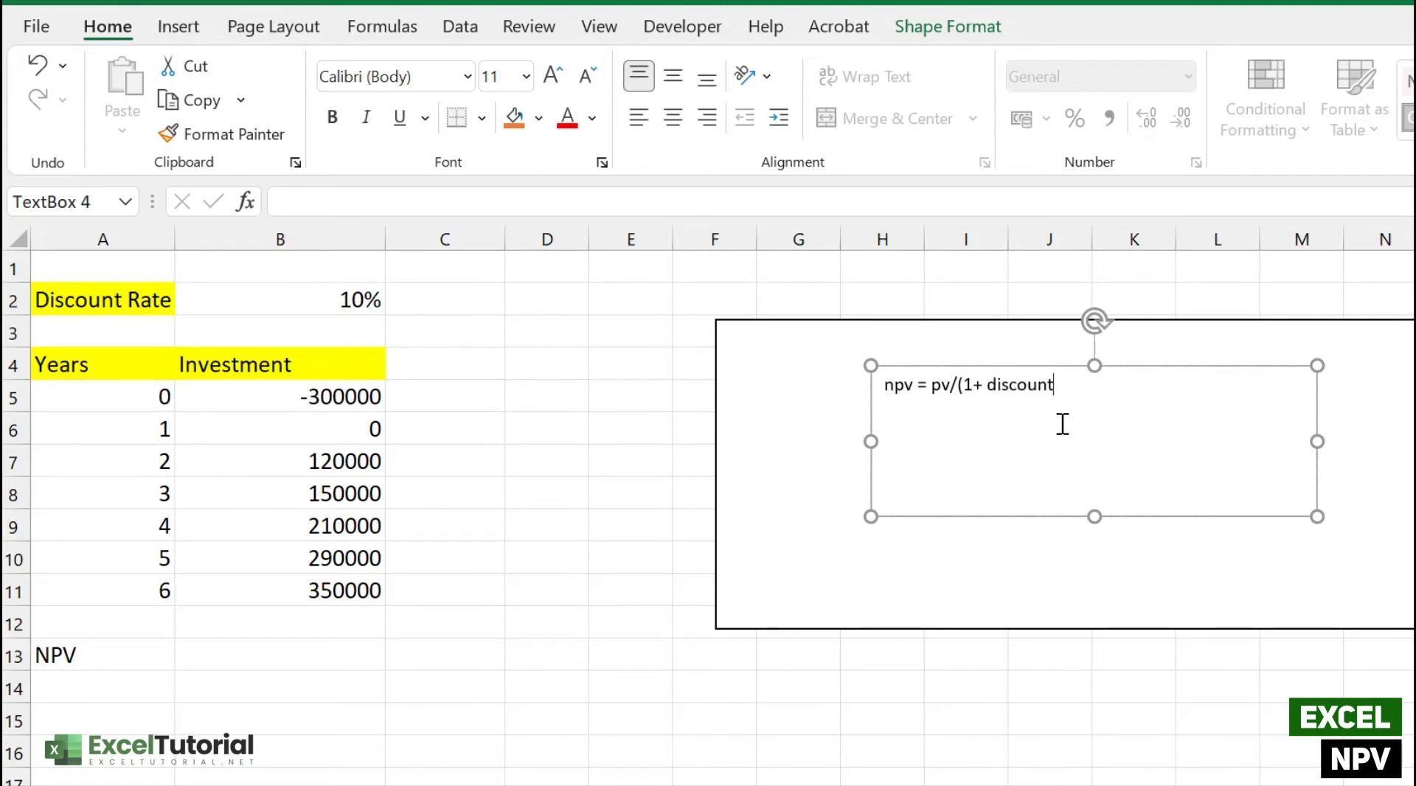
text()nper)
key(Escape)
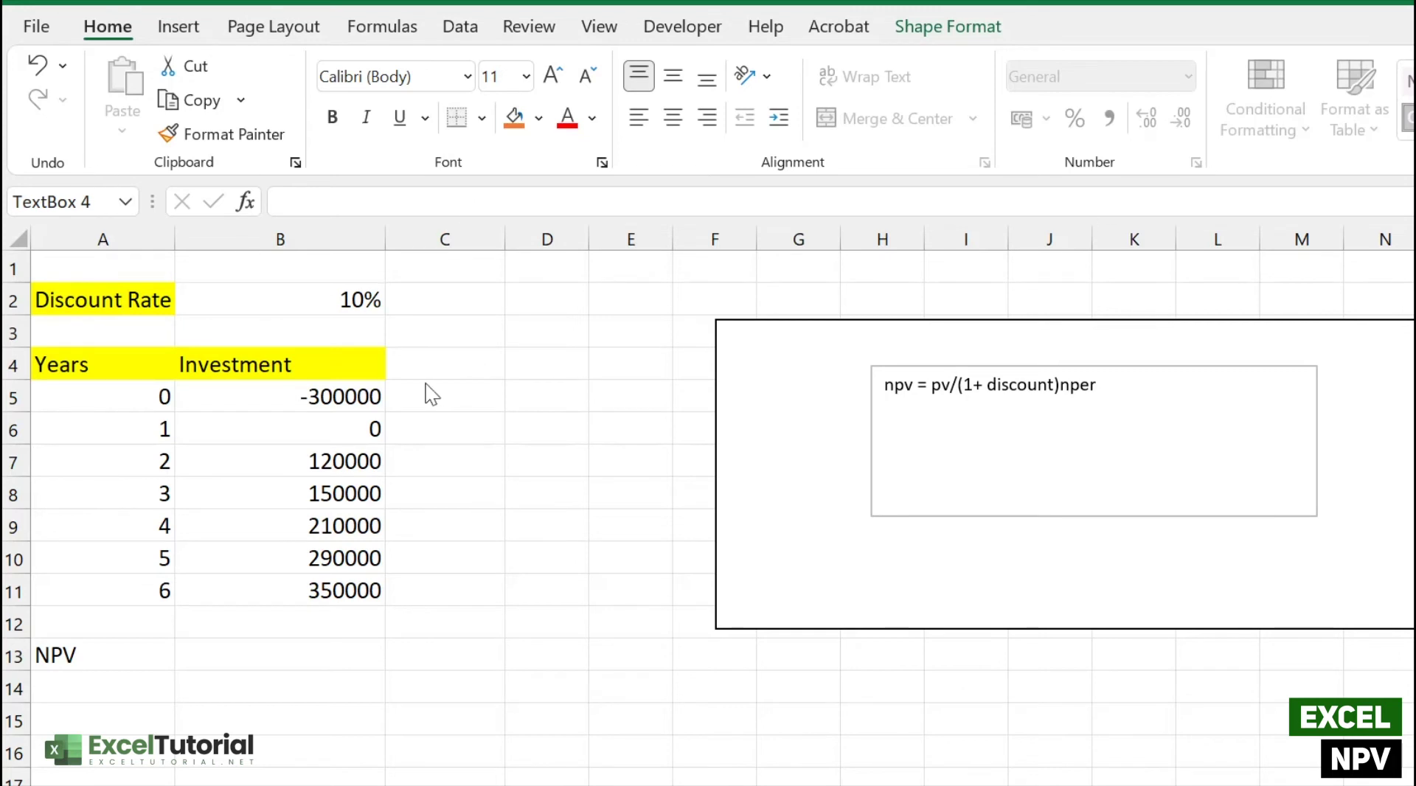
key(Return)
double_click(322, 657)
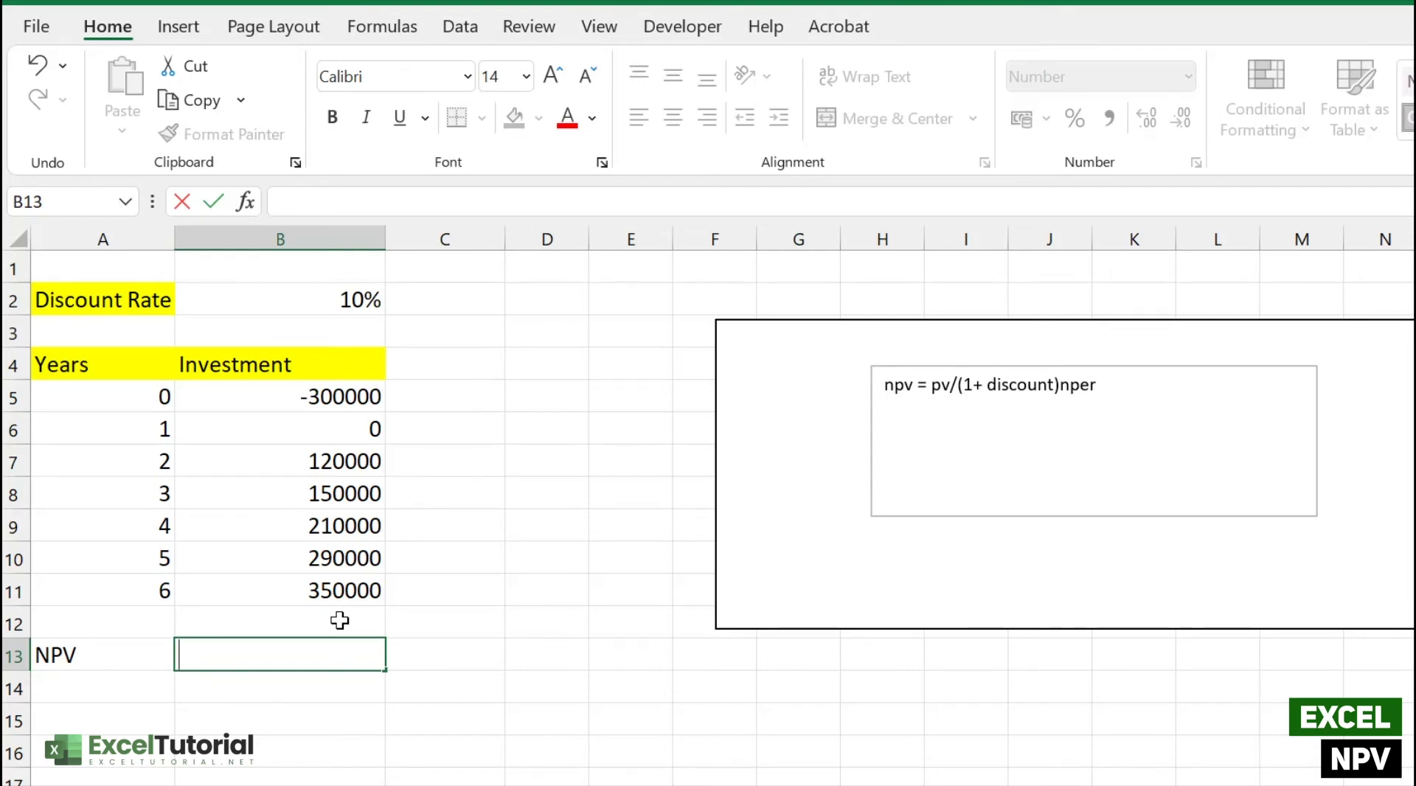
Enter =NPV(B2,B6:B11) in B13, with B2 as the rate and B6:B11 as cash flows.
text(=npv)
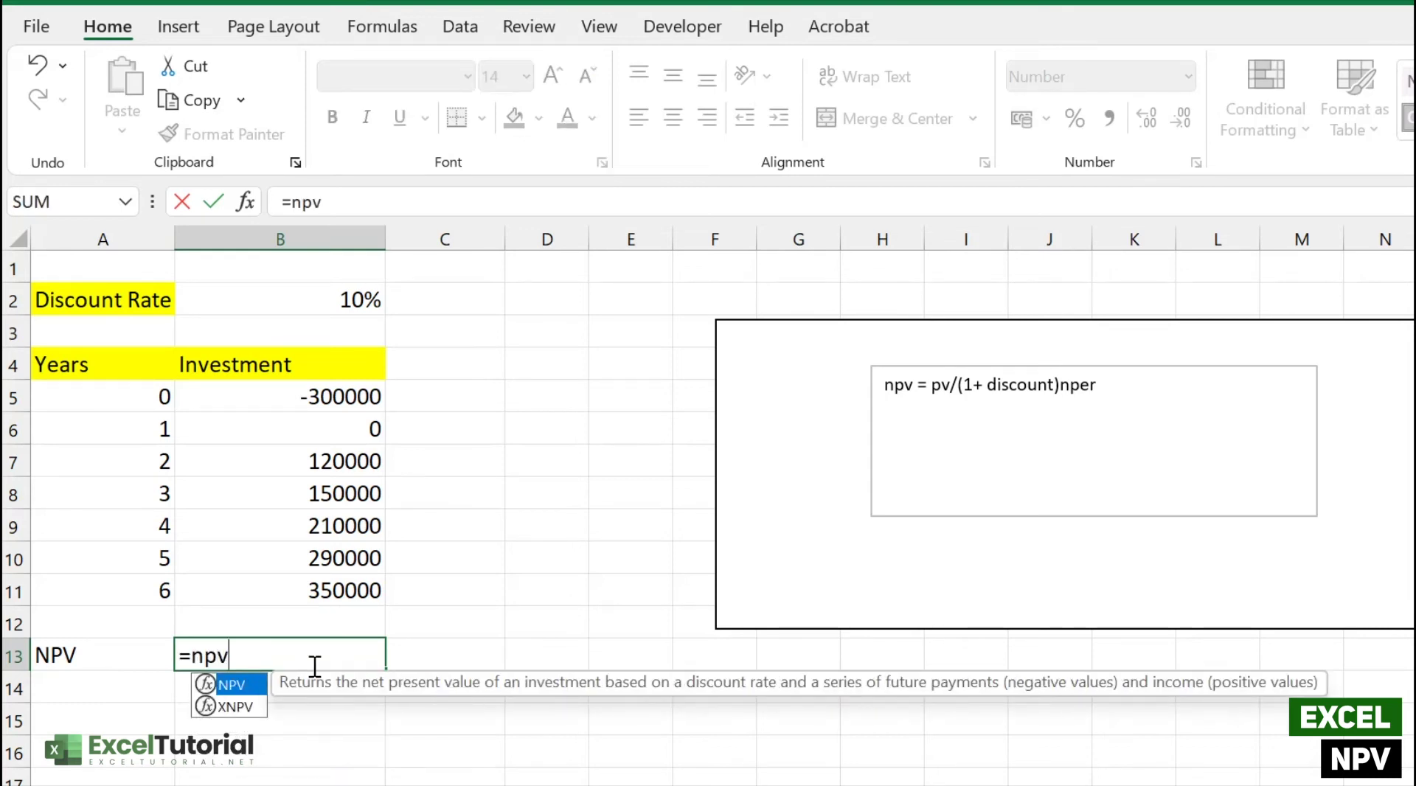
key(Tab)
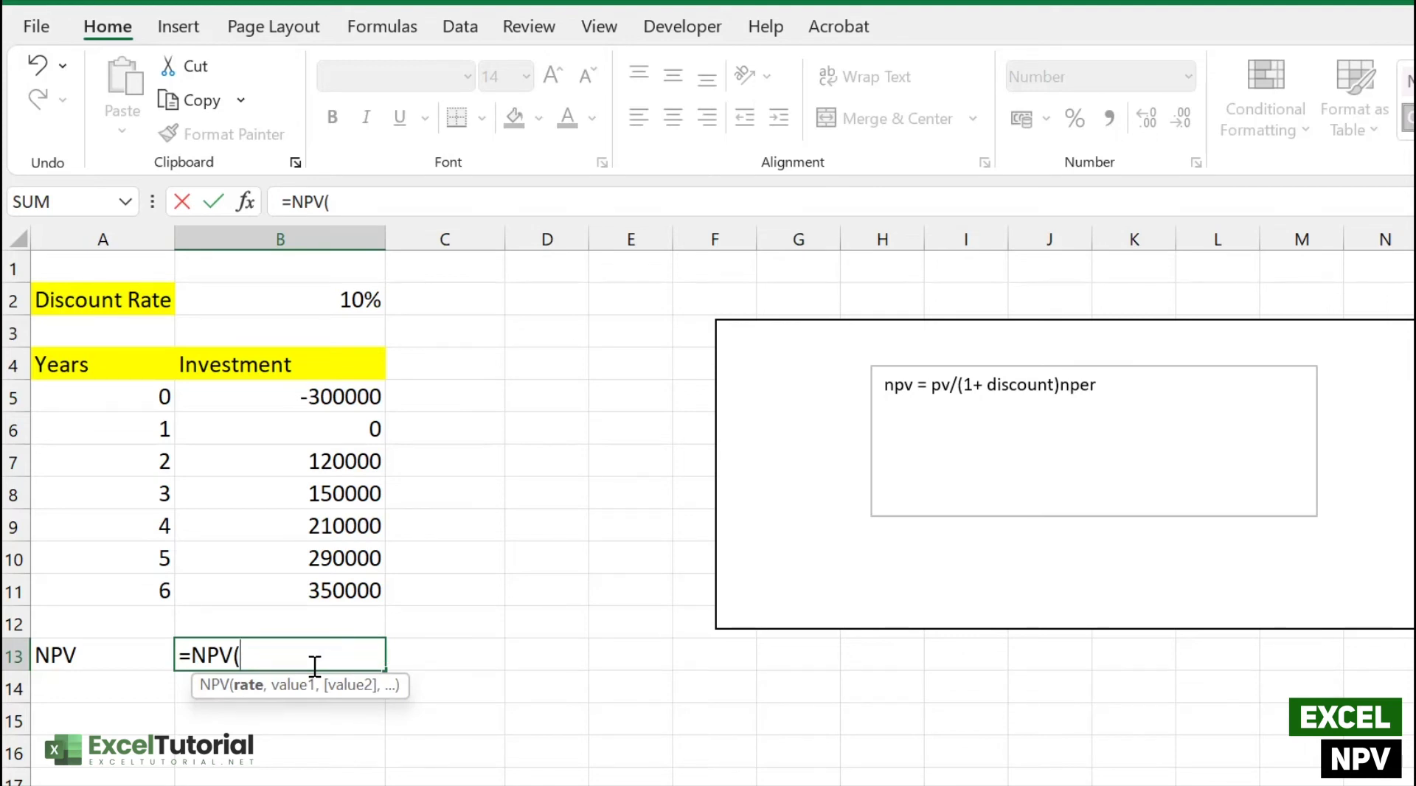
click(321, 298)
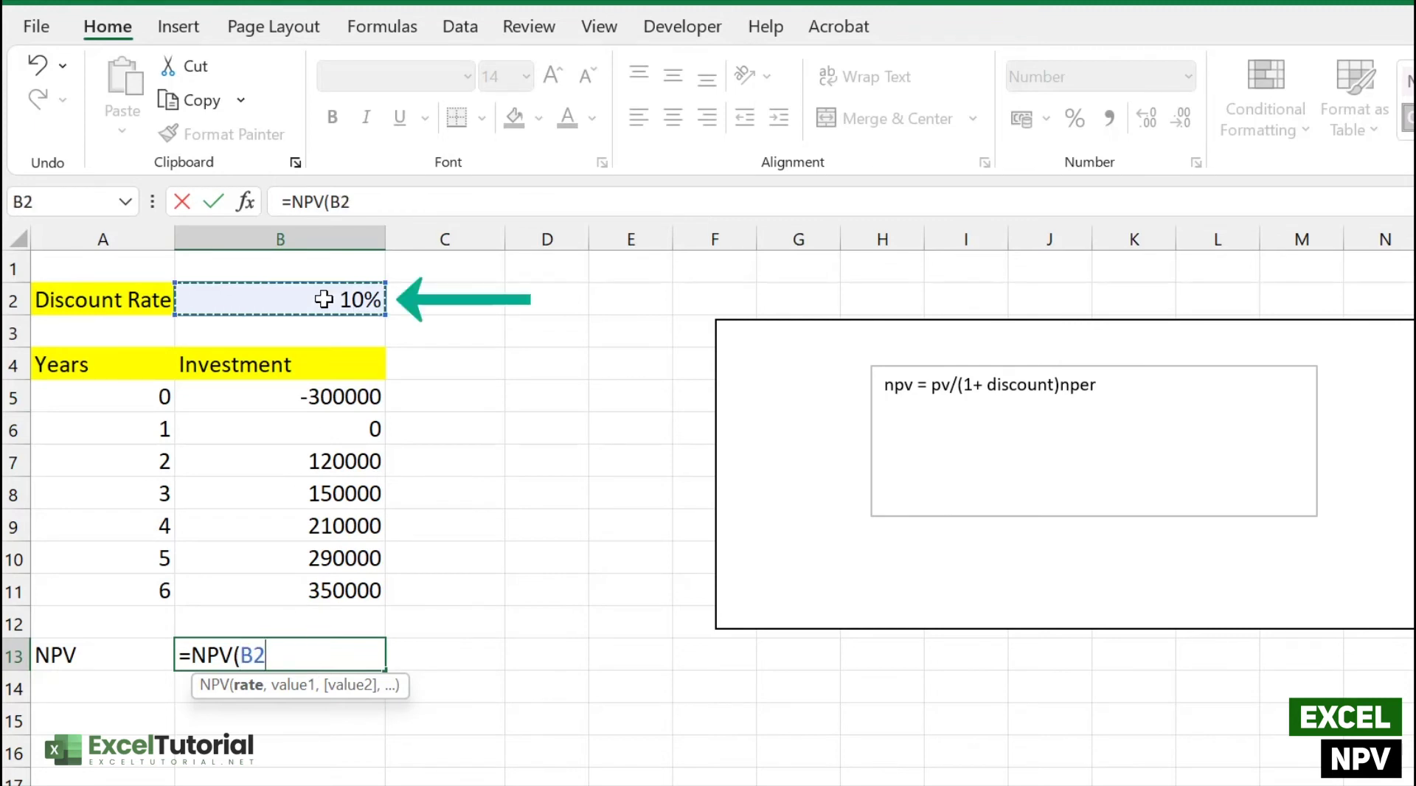
text(,)
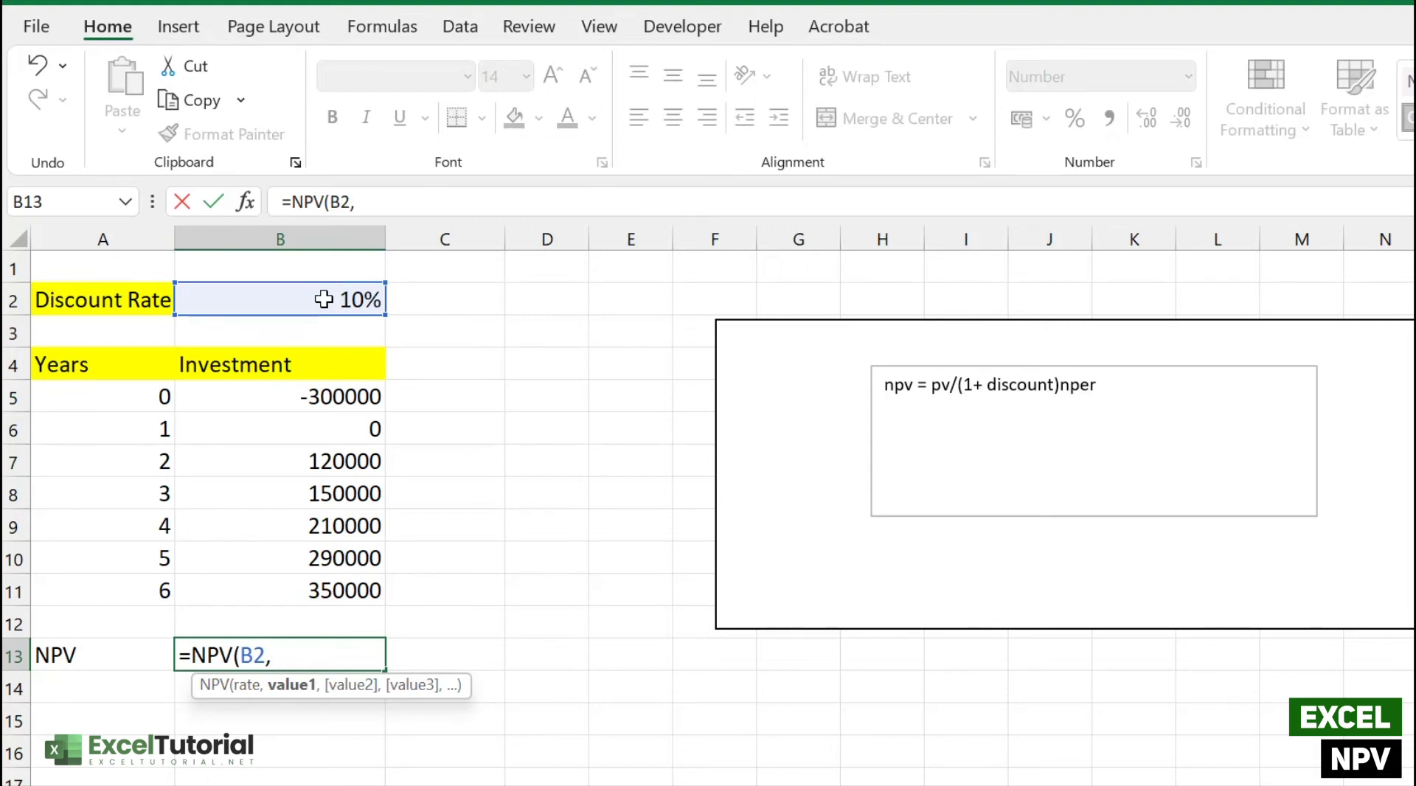
click(351, 436)
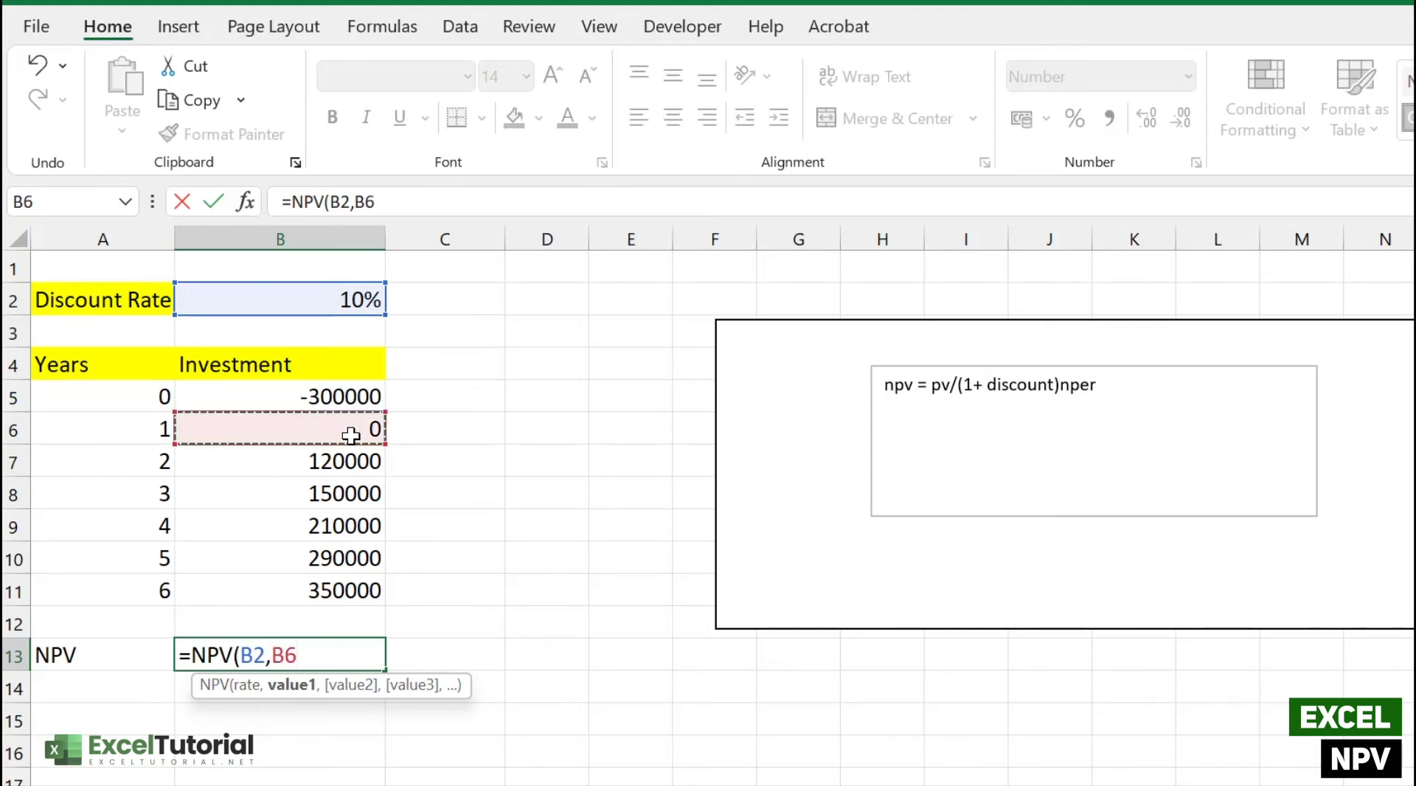
drag(351, 436, 332, 591)
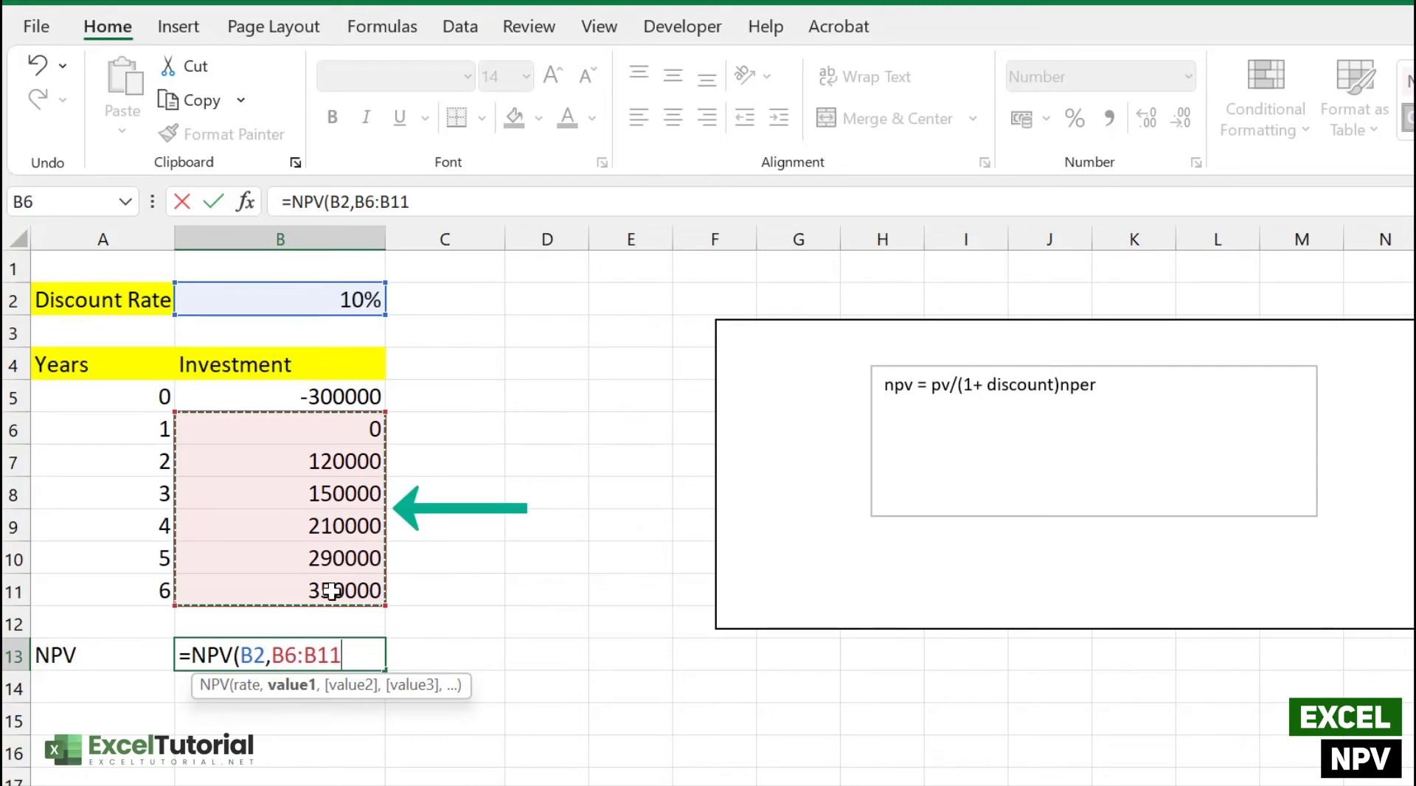
text())
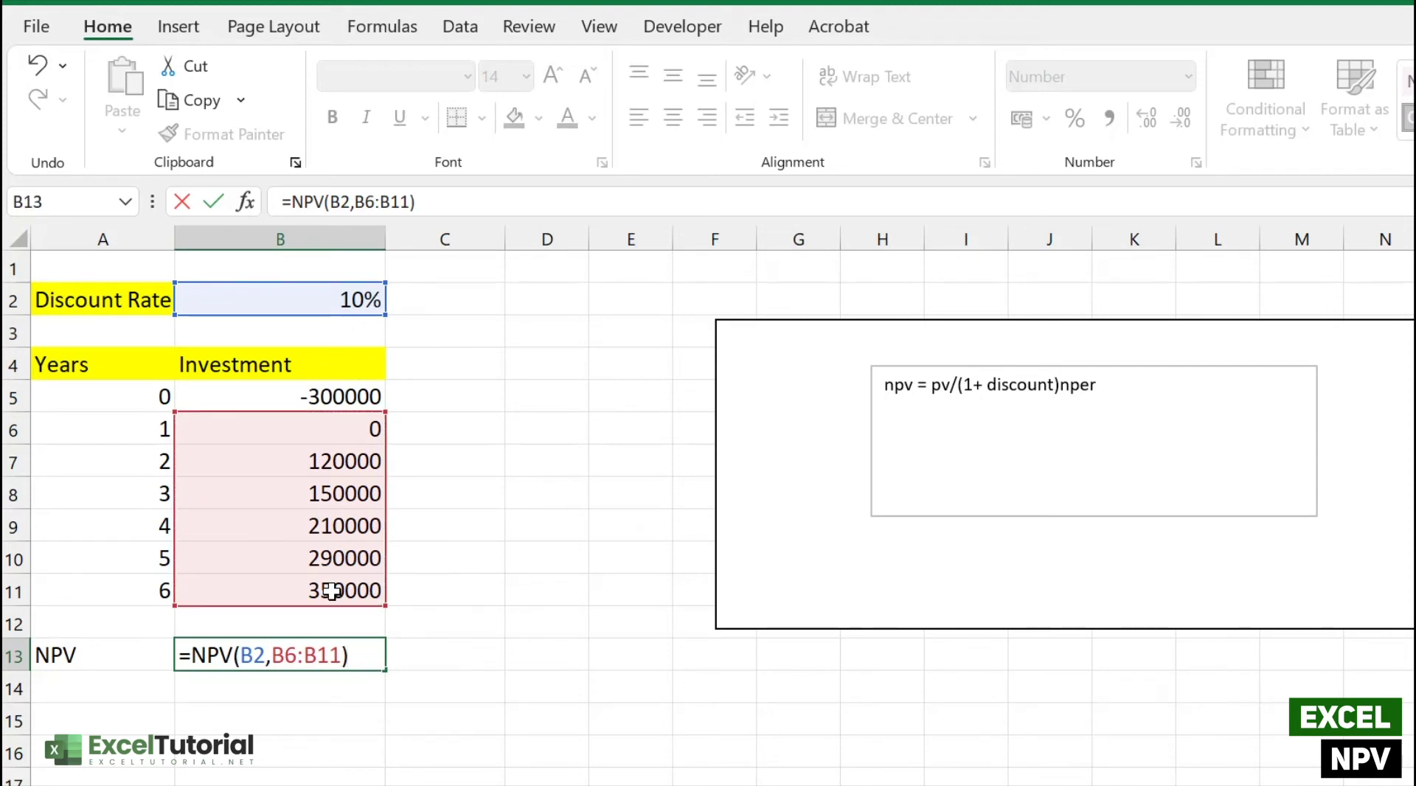
Commit the NPV formula, then change it to =NPV(B2,B6:B11)+B5, giving 432937.
key(Return)
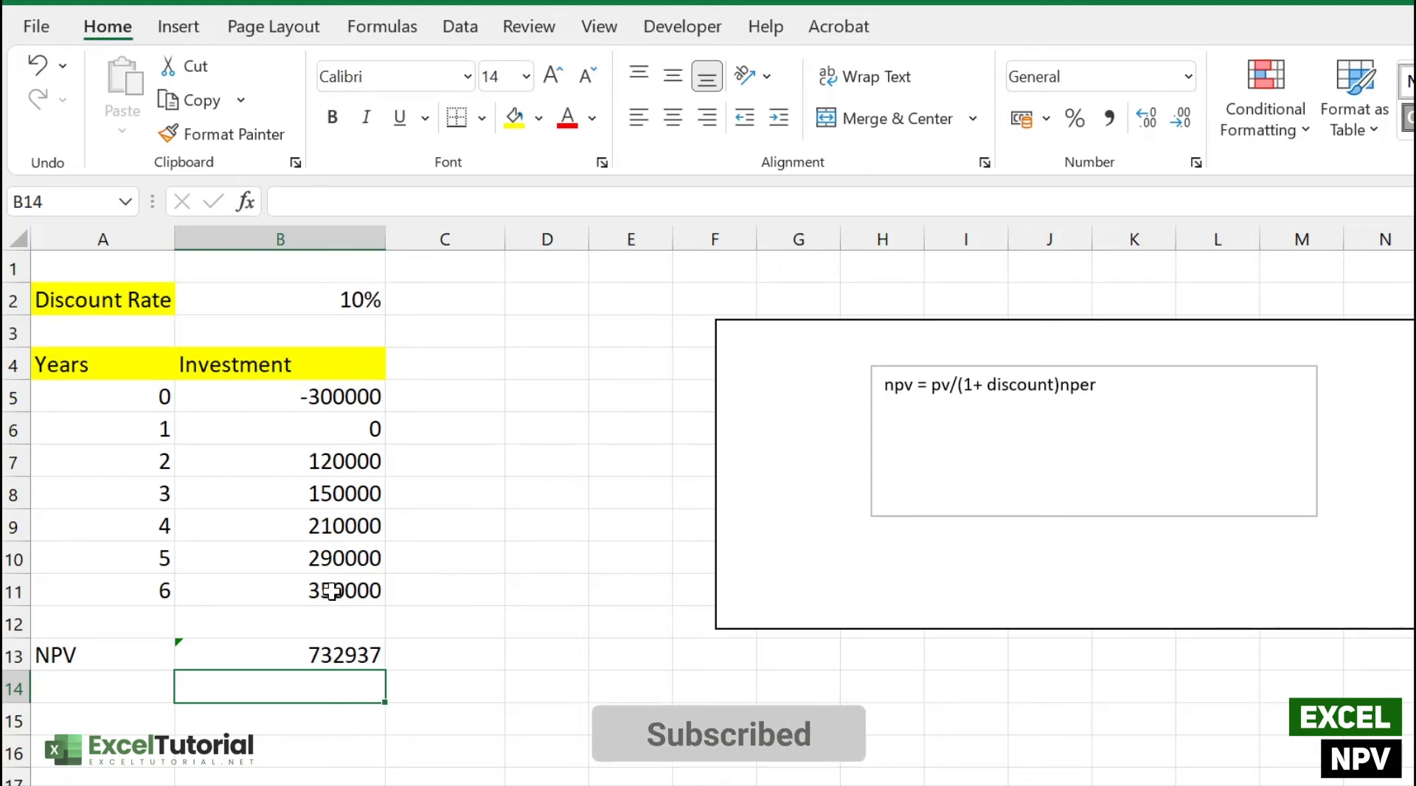
double_click(372, 654)
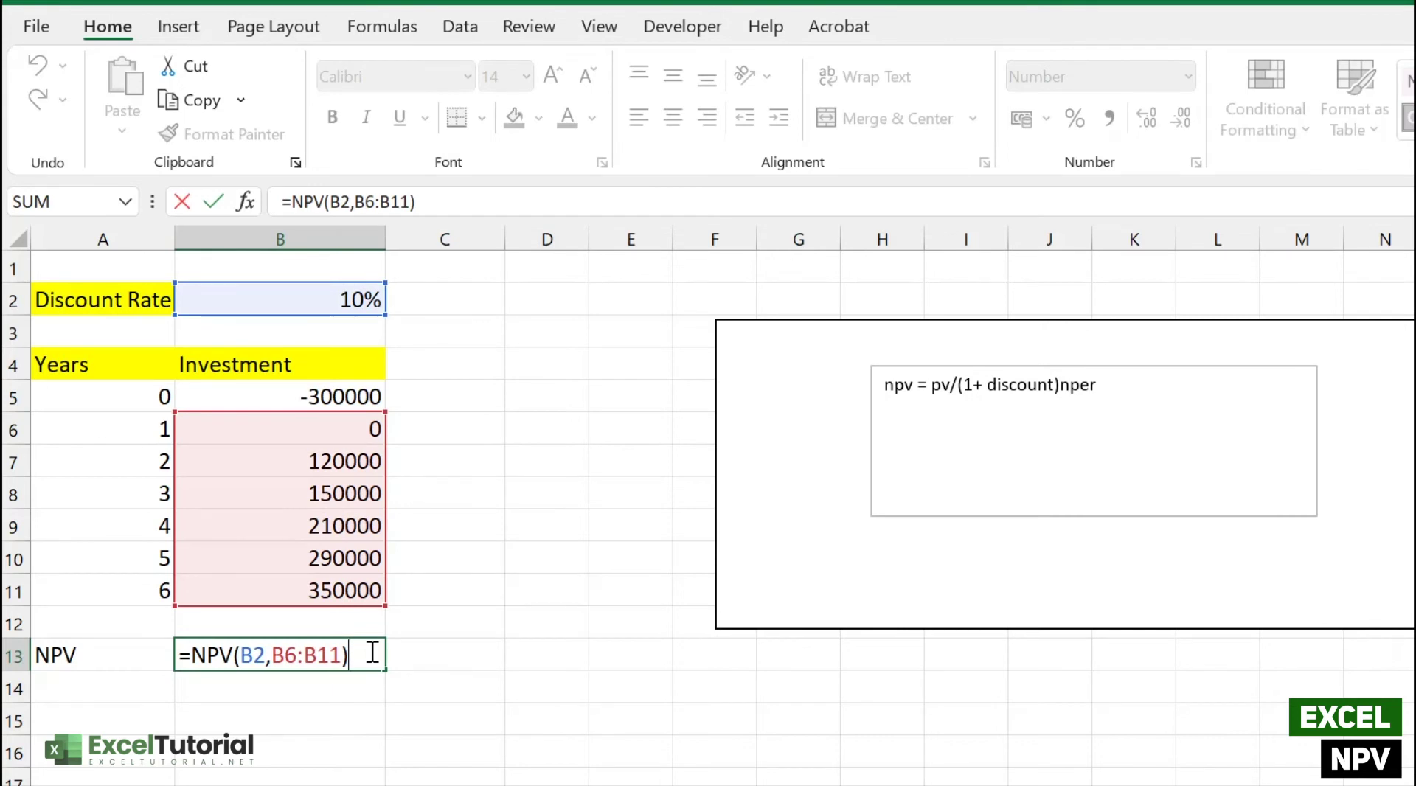
text(+)
click(313, 399)
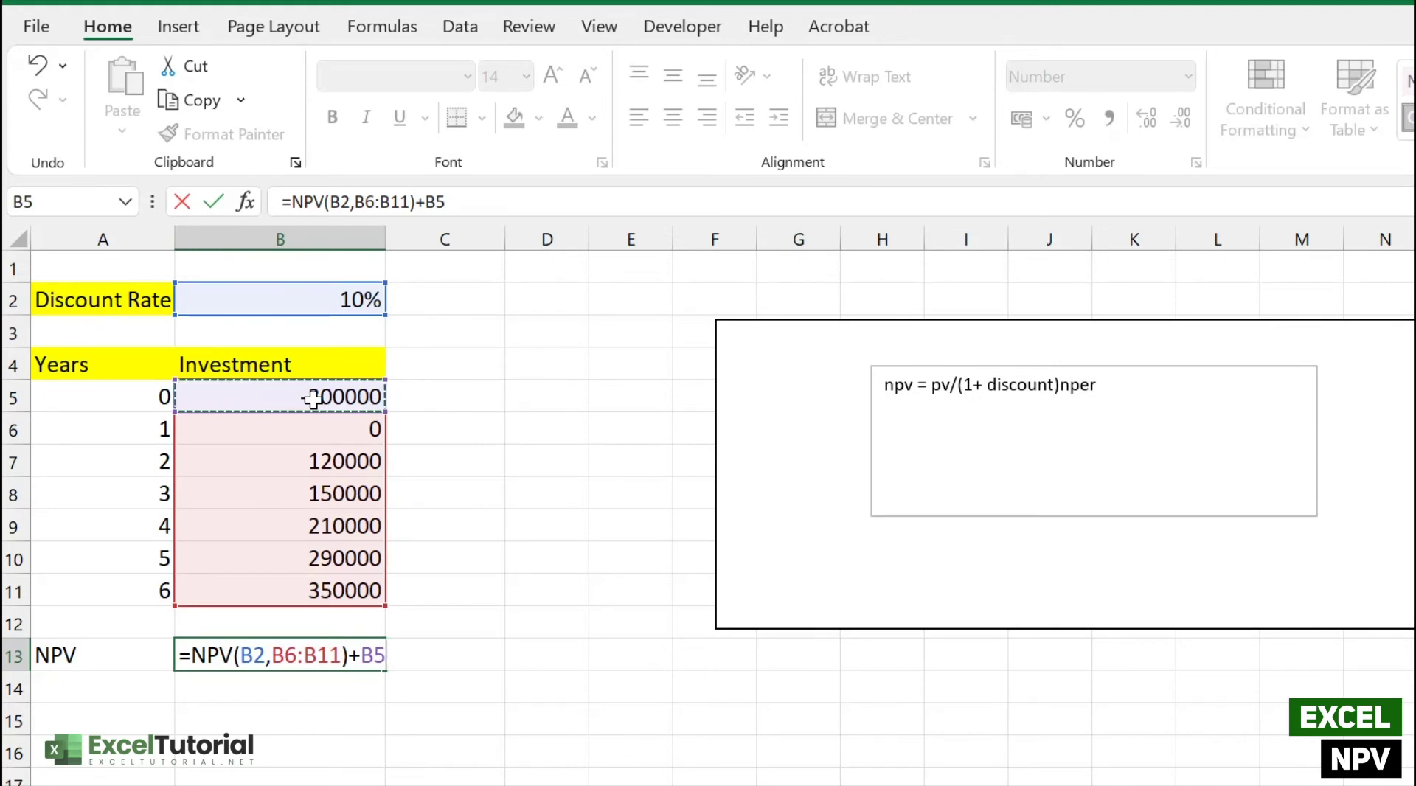
key(Return)
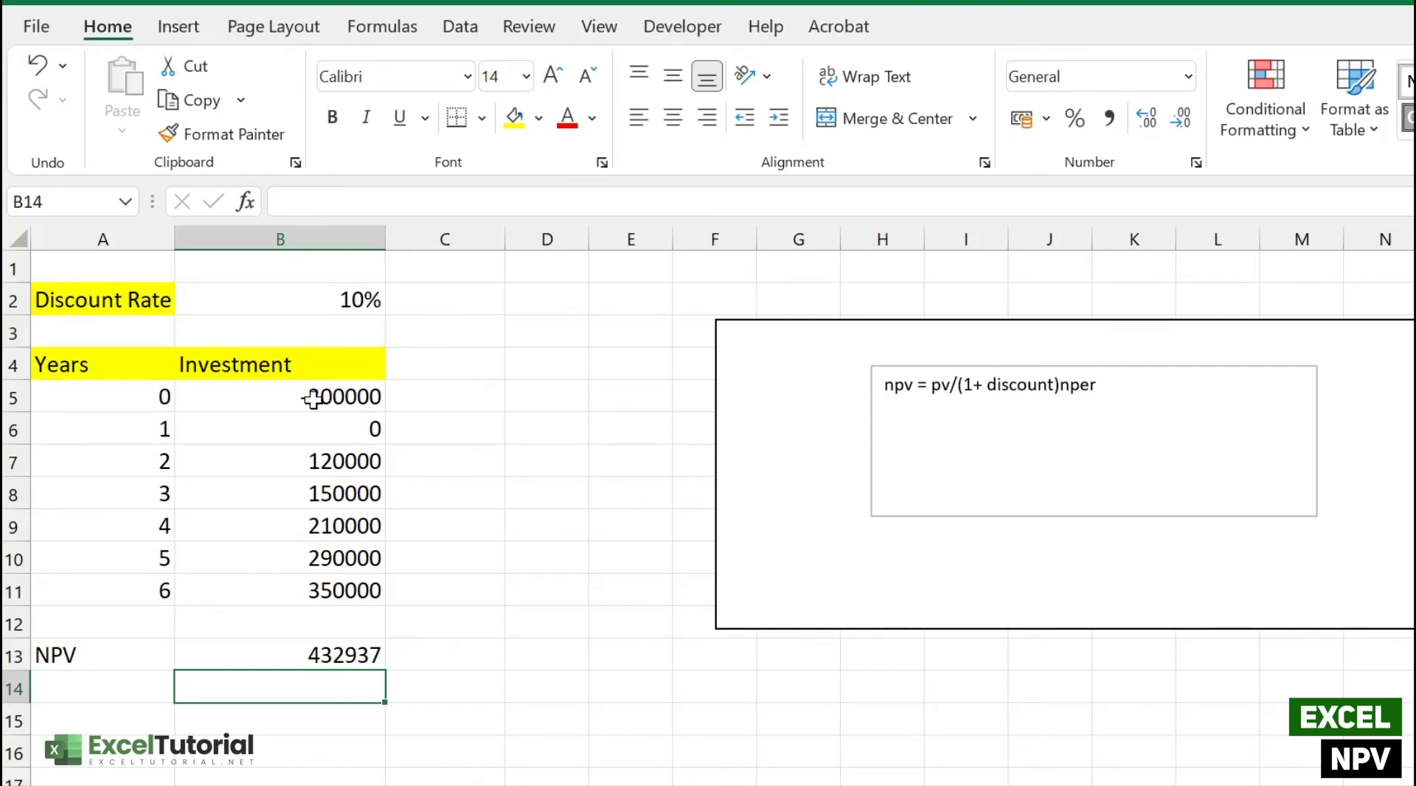
Remove +B5 from B13's formula so it shows 732937 again.
double_click(369, 655)
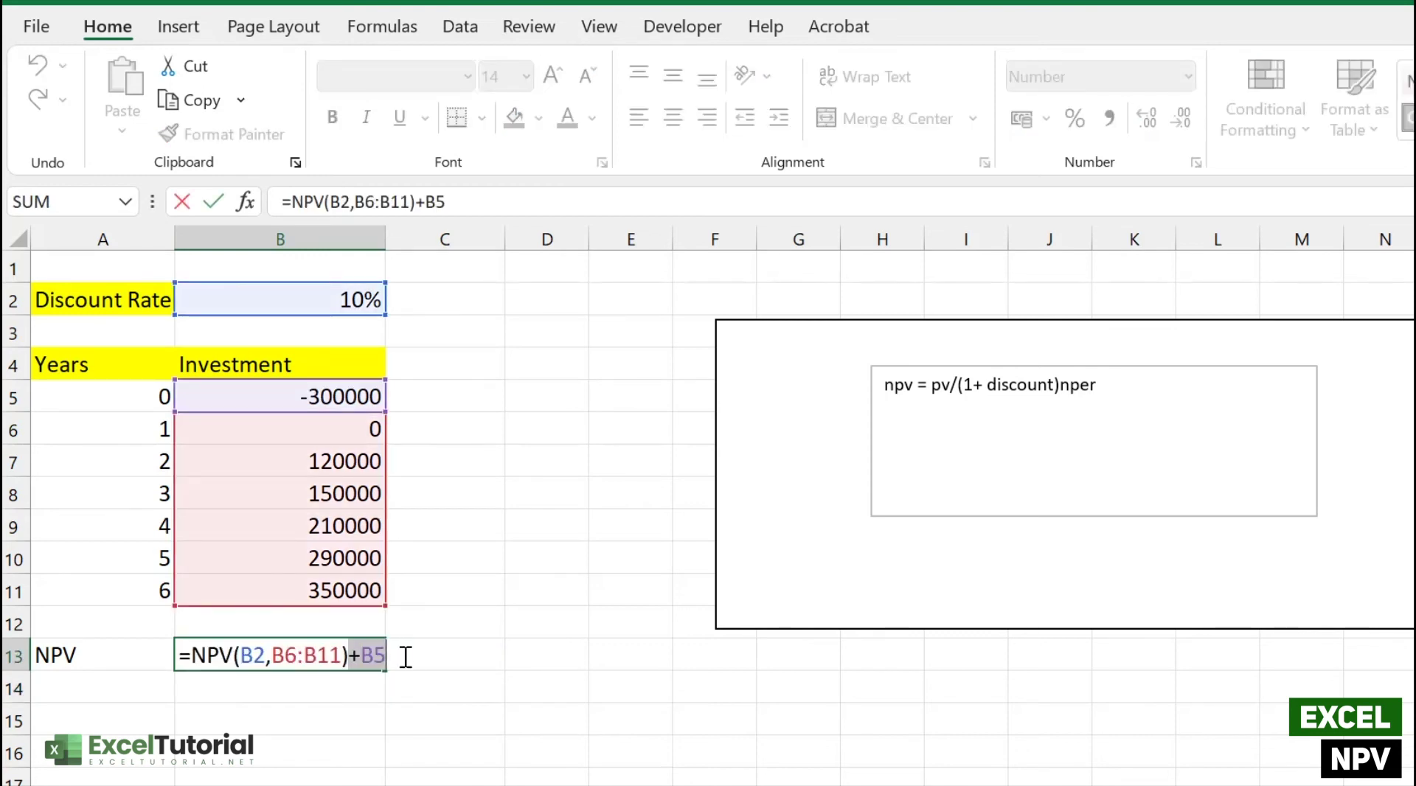
key(BackSpace)
key(BackSpace)
key(BackSpace)
key(Return)
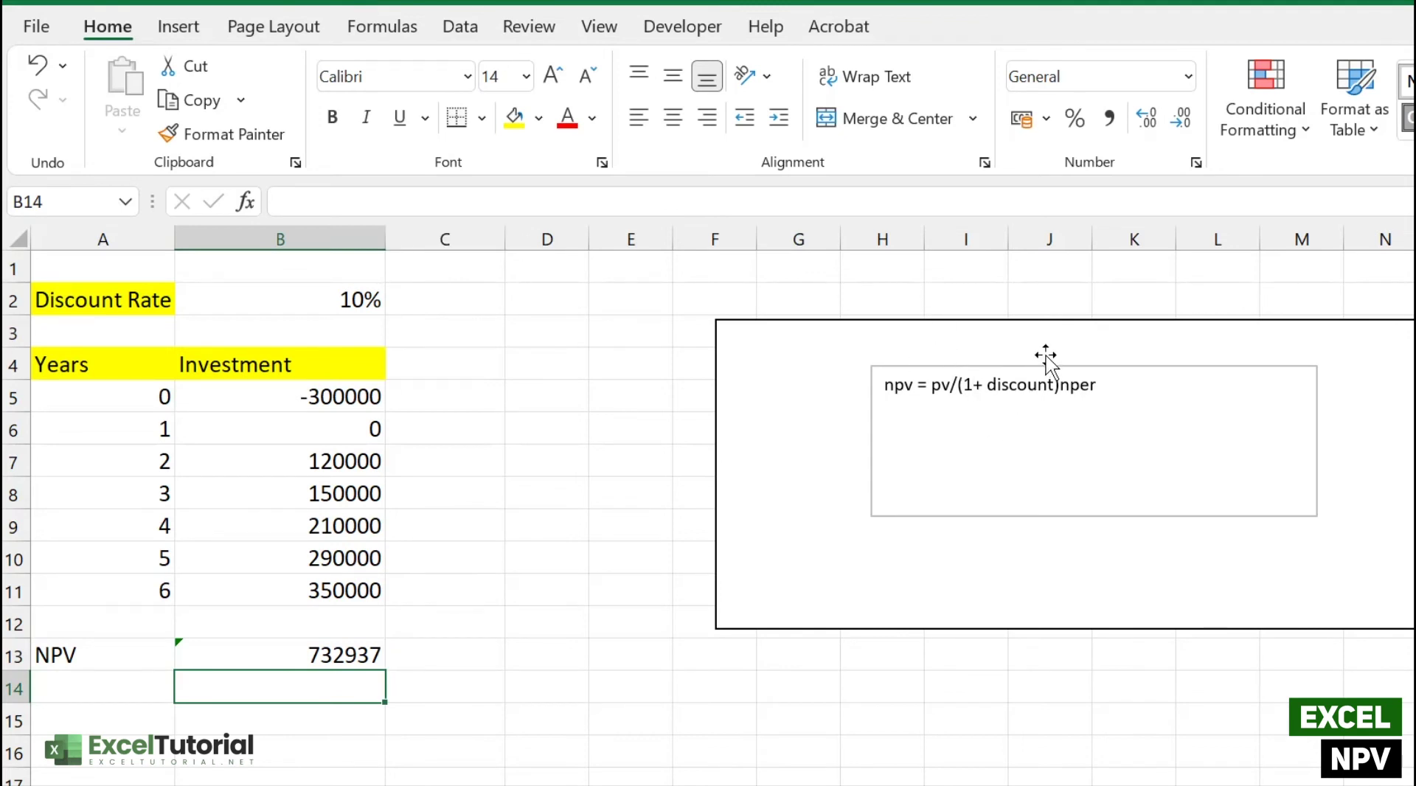
click(1114, 385)
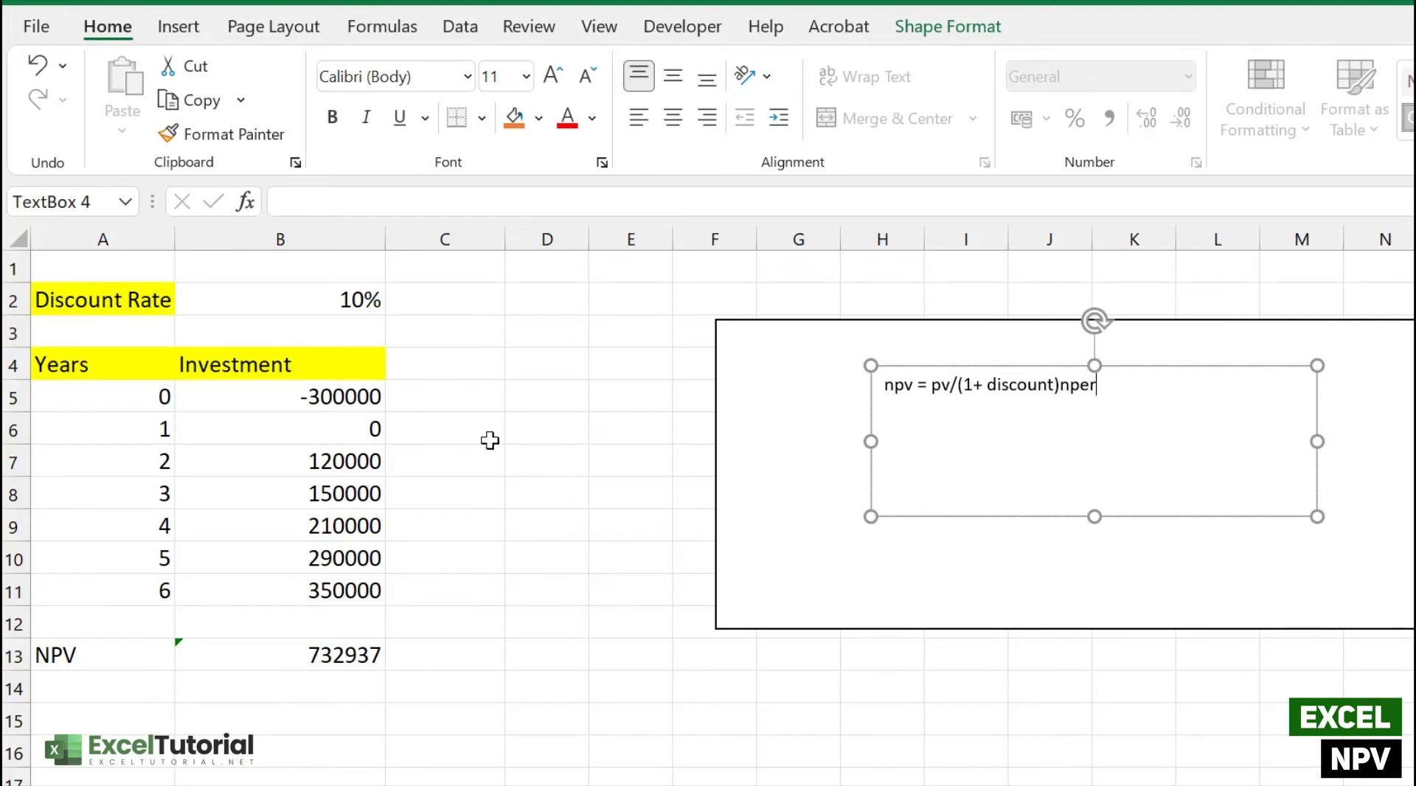
click(460, 464)
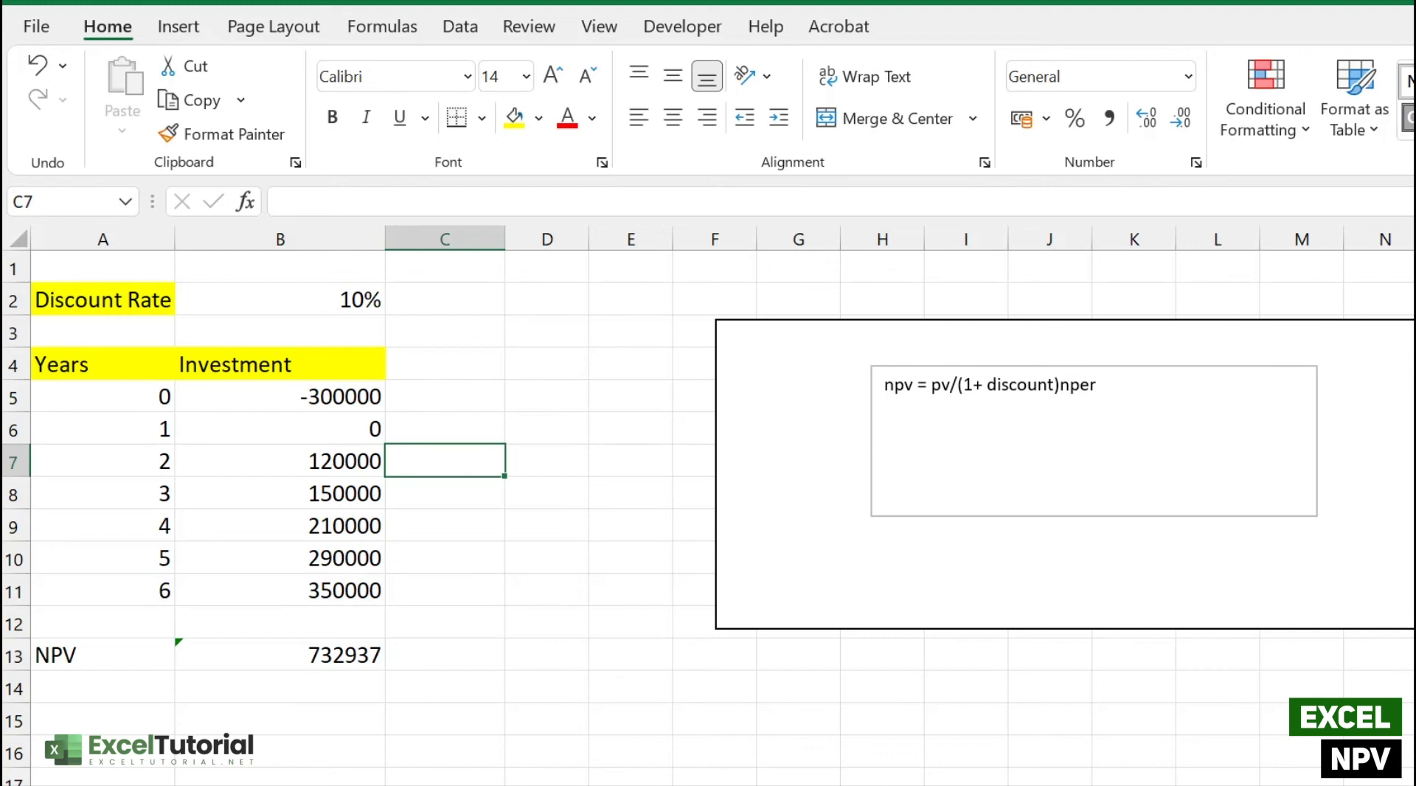
Enter =B6/1.1^A6 in C6 to discount year 1's cash flow.
click(471, 436)
double_click(471, 436)
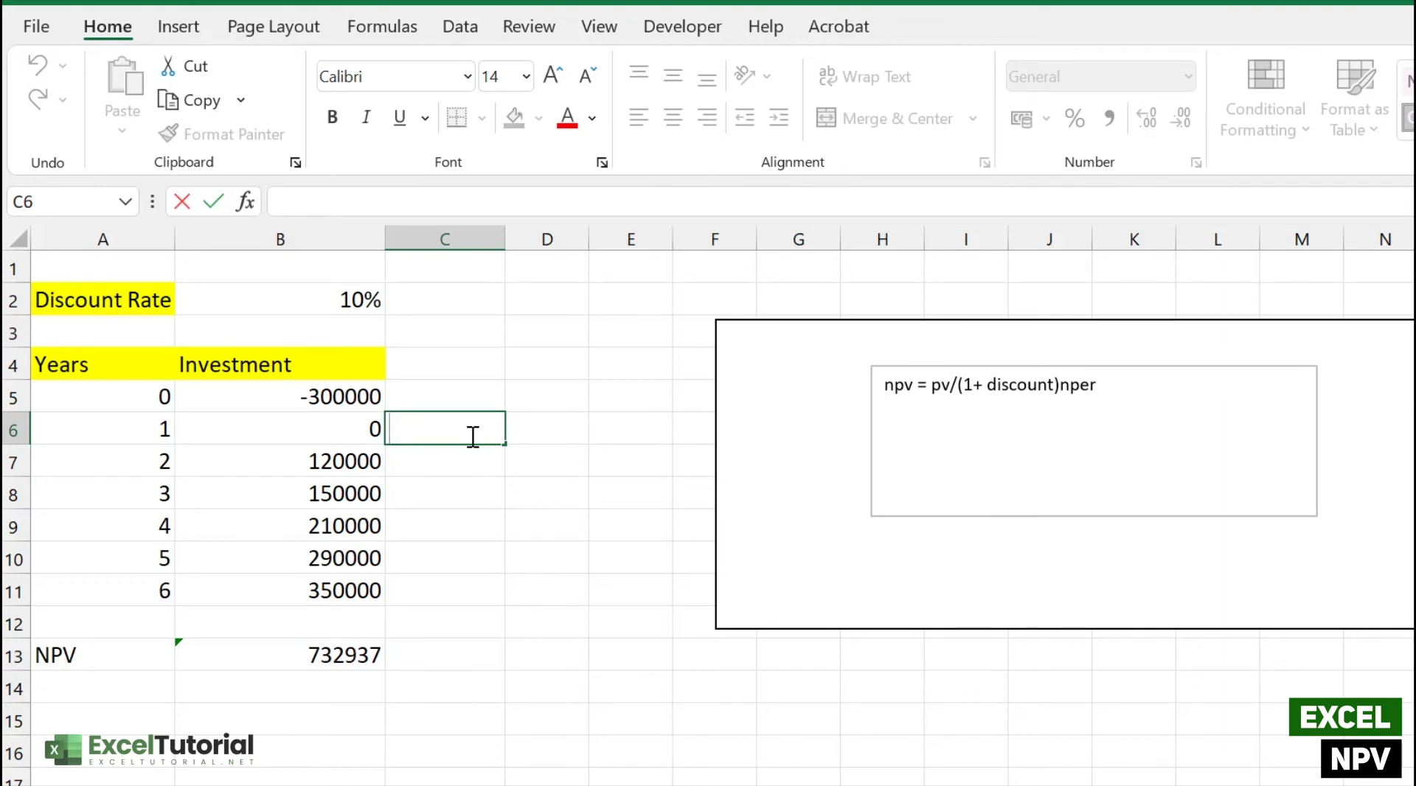
text(=)
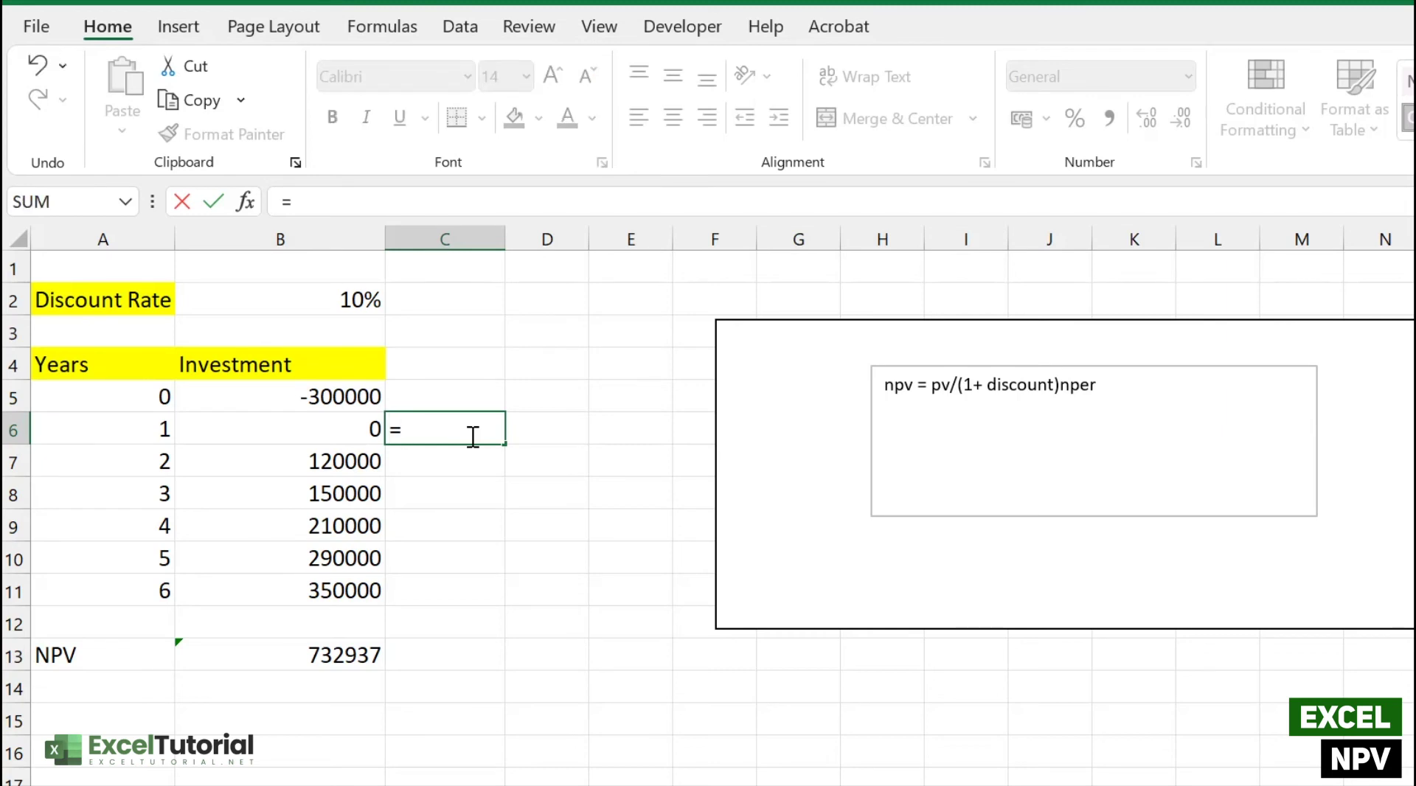
click(349, 424)
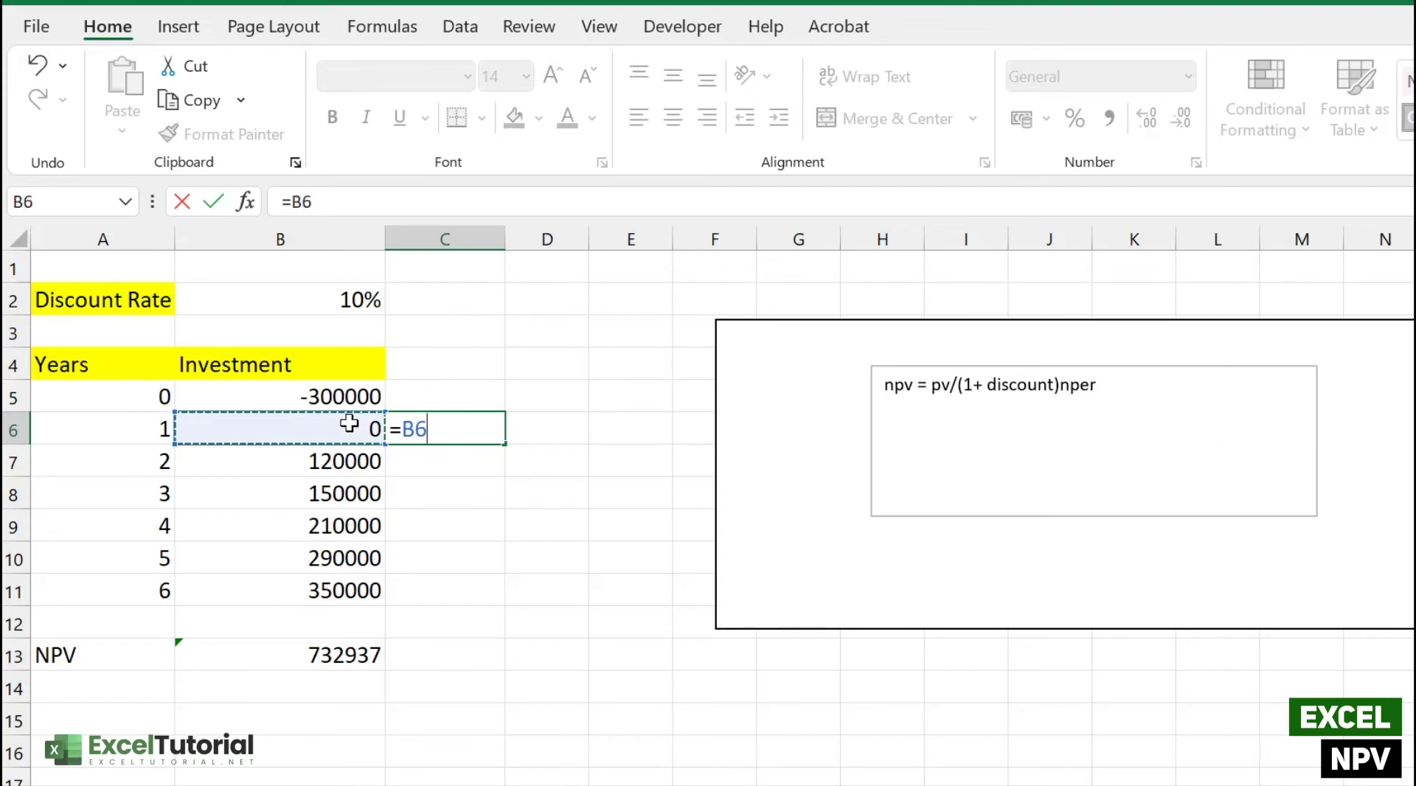
text(/)
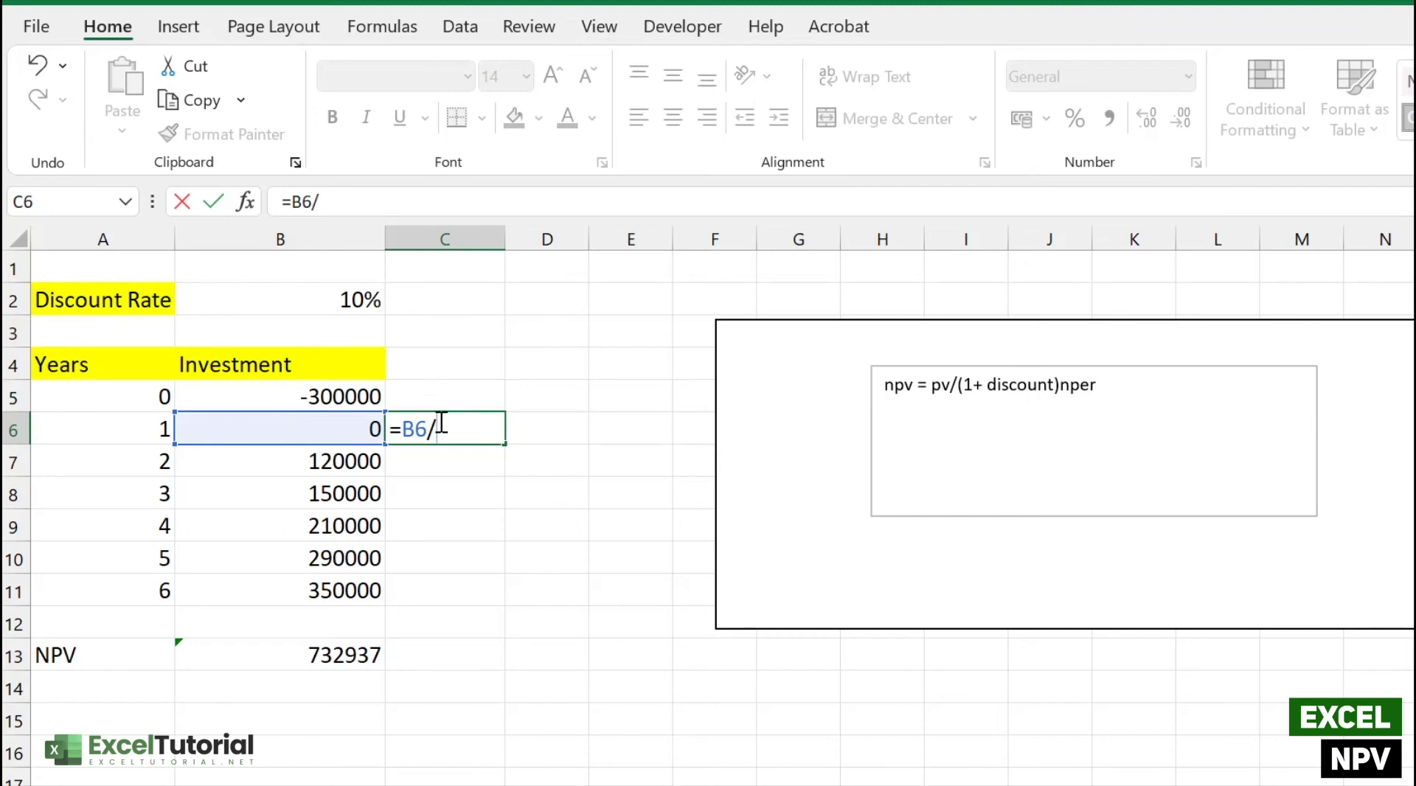
text(1.1^)
click(139, 443)
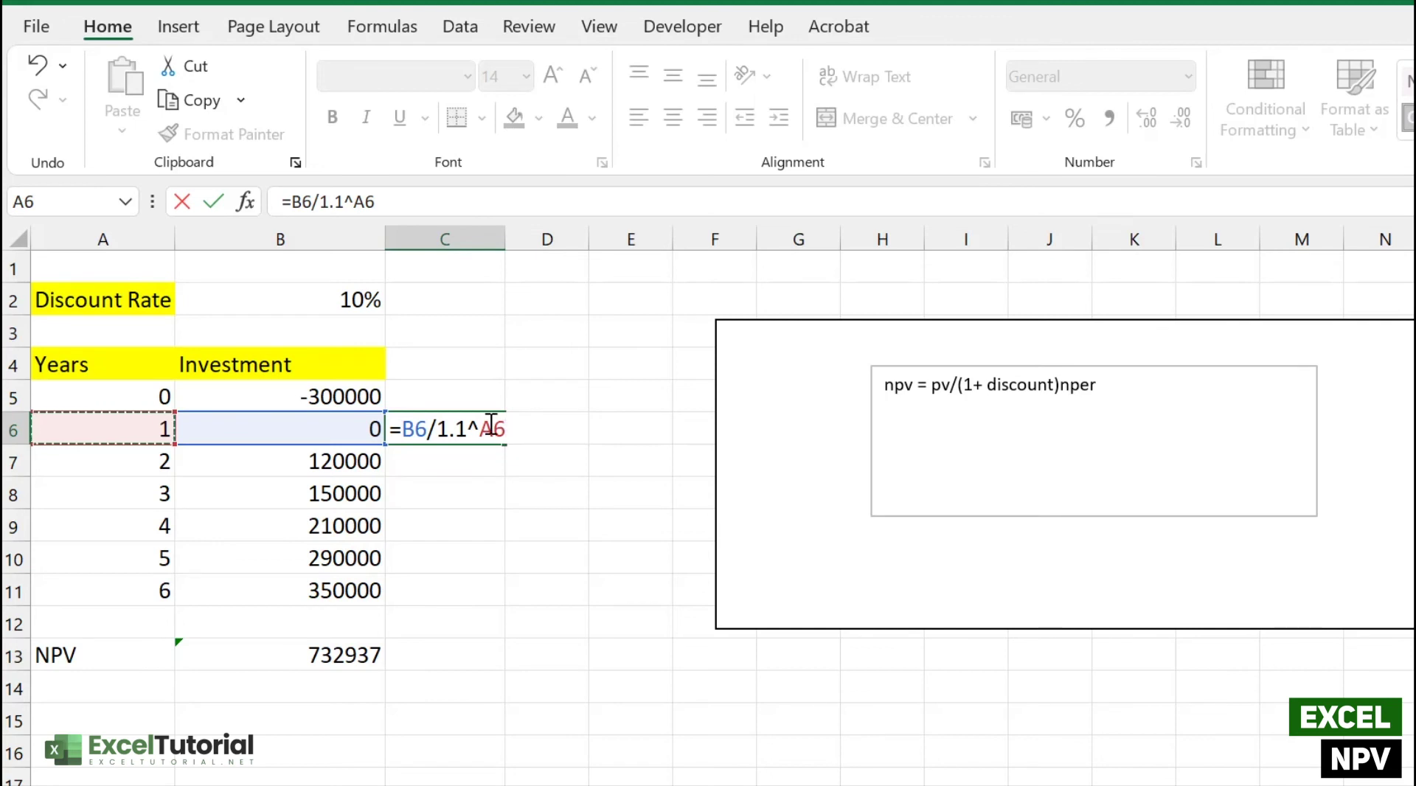
key(Return)
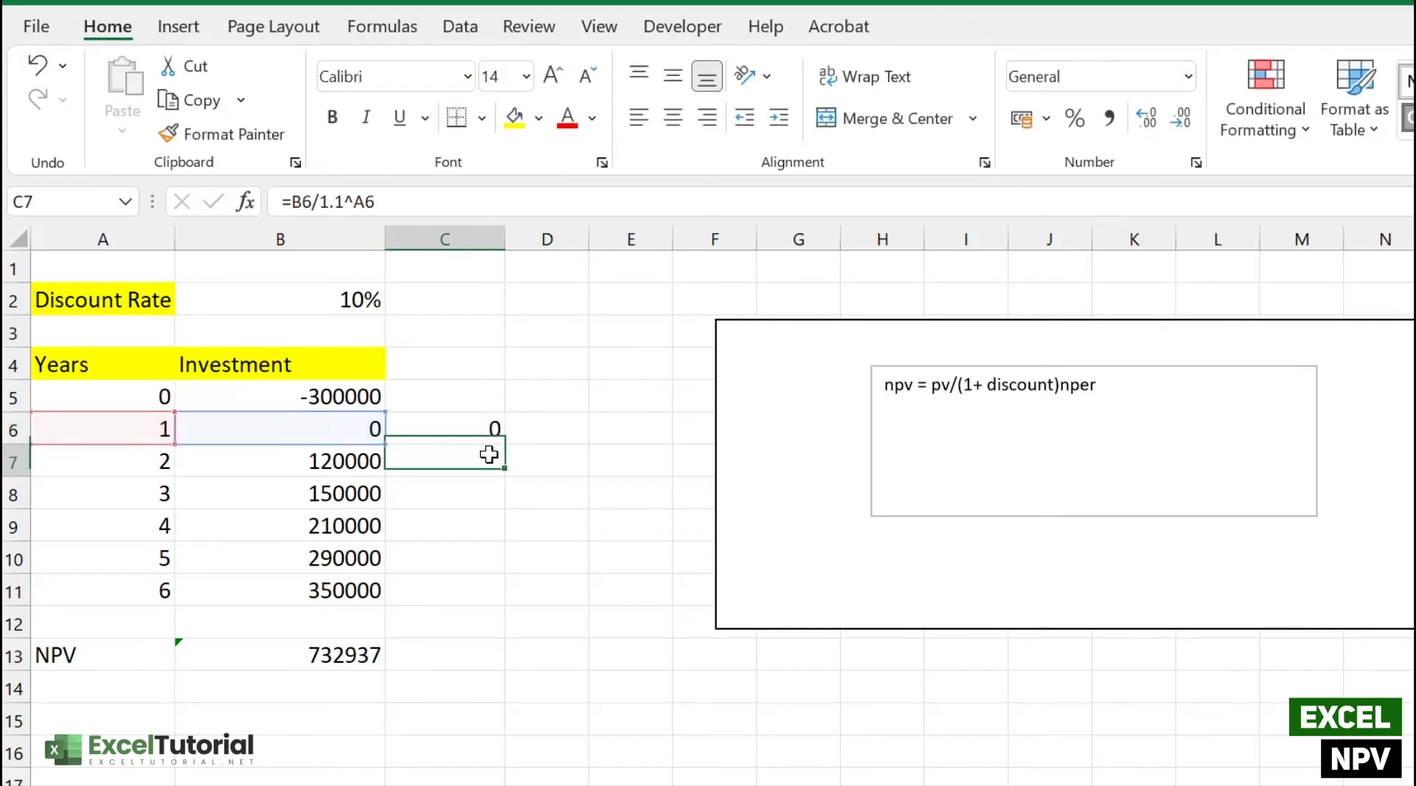
Fill C6's discount formula down to C11 and check the copied formulas in C7 and C8.
click(489, 431)
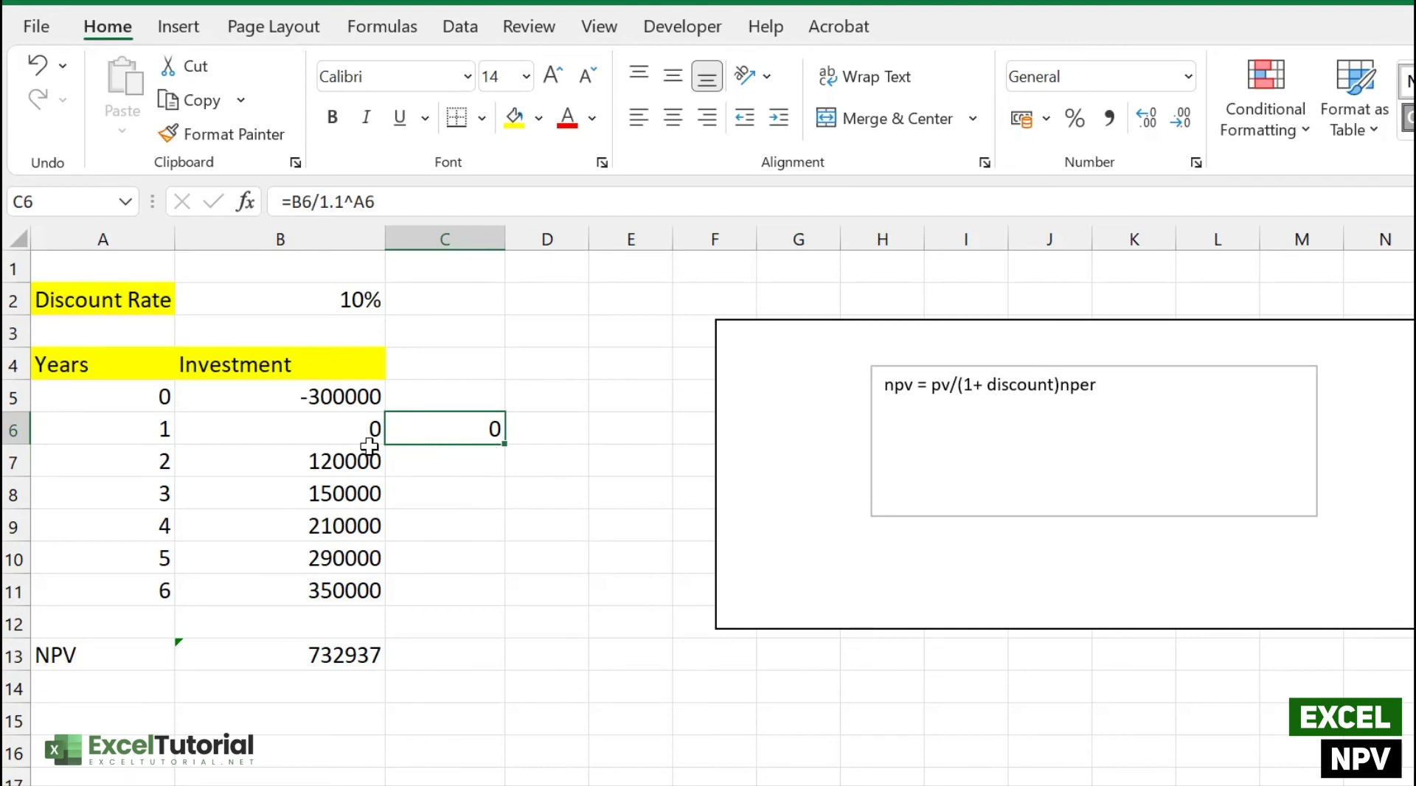
drag(504, 446, 496, 598)
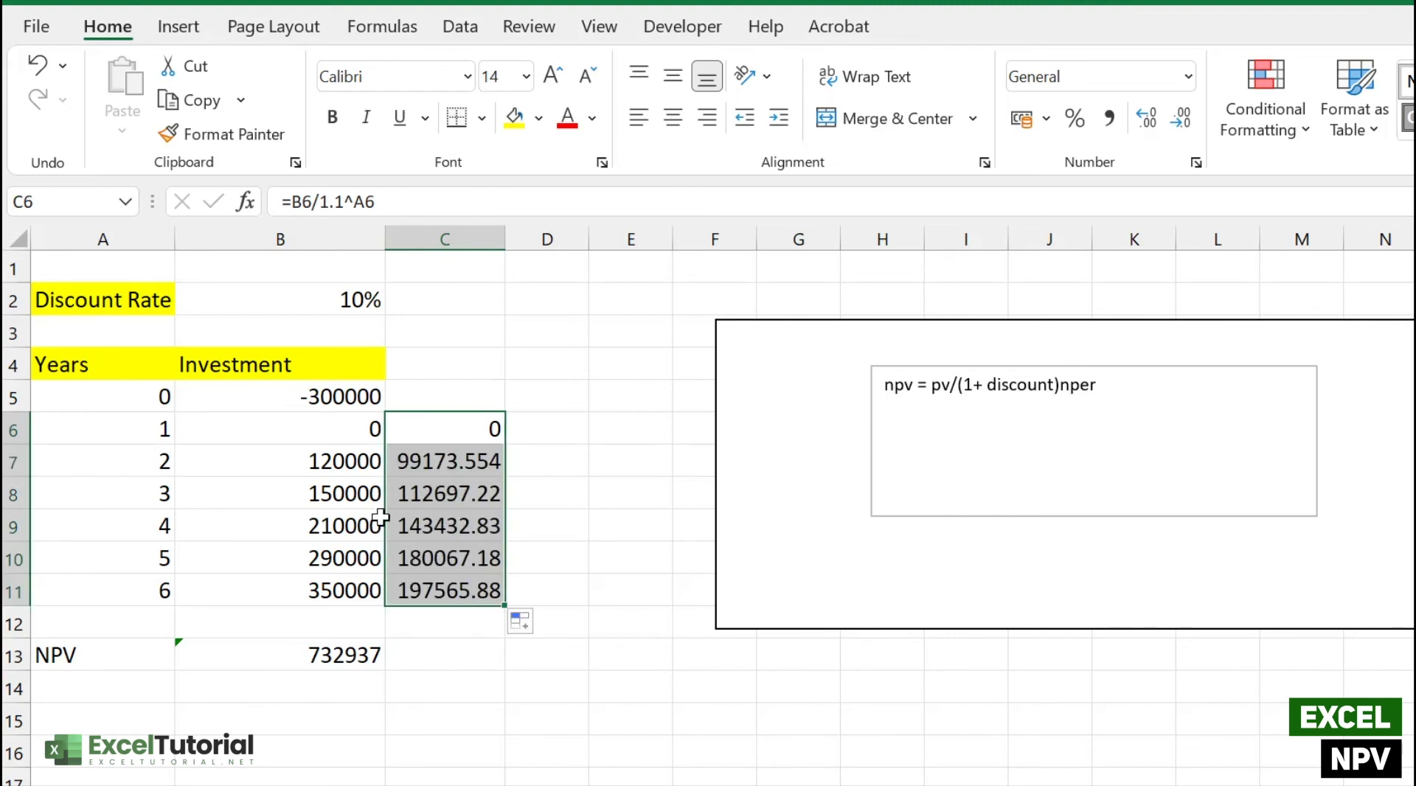
click(442, 465)
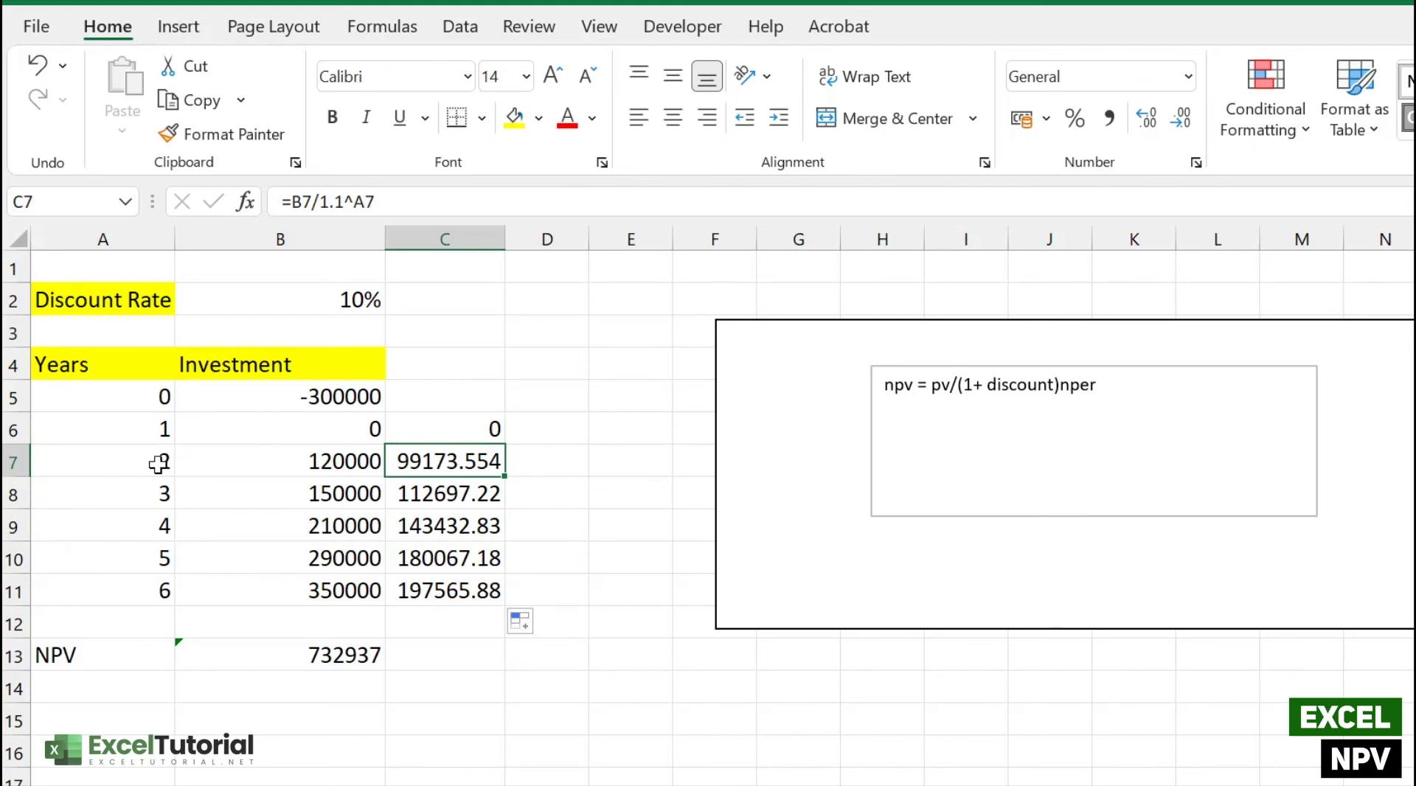
click(440, 491)
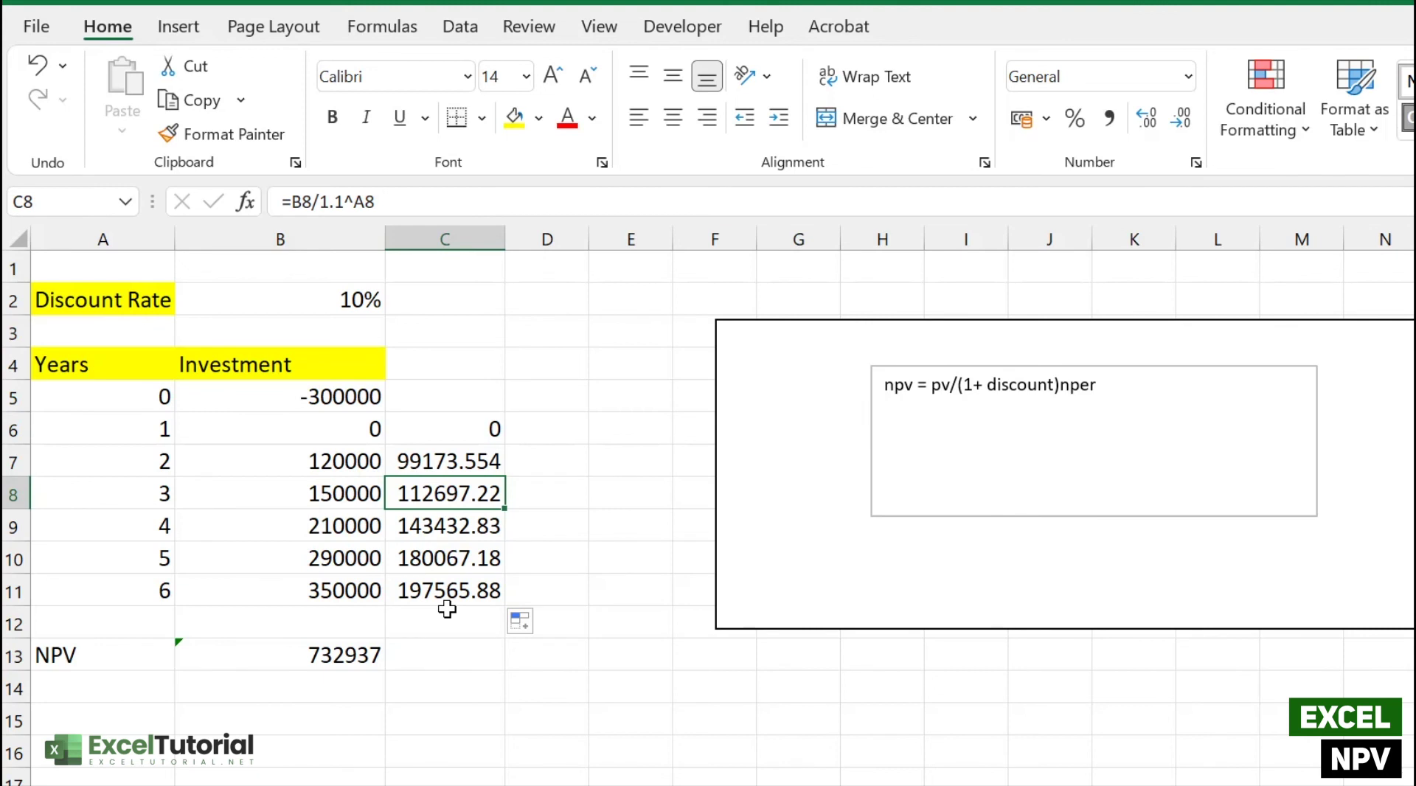
key(Up)
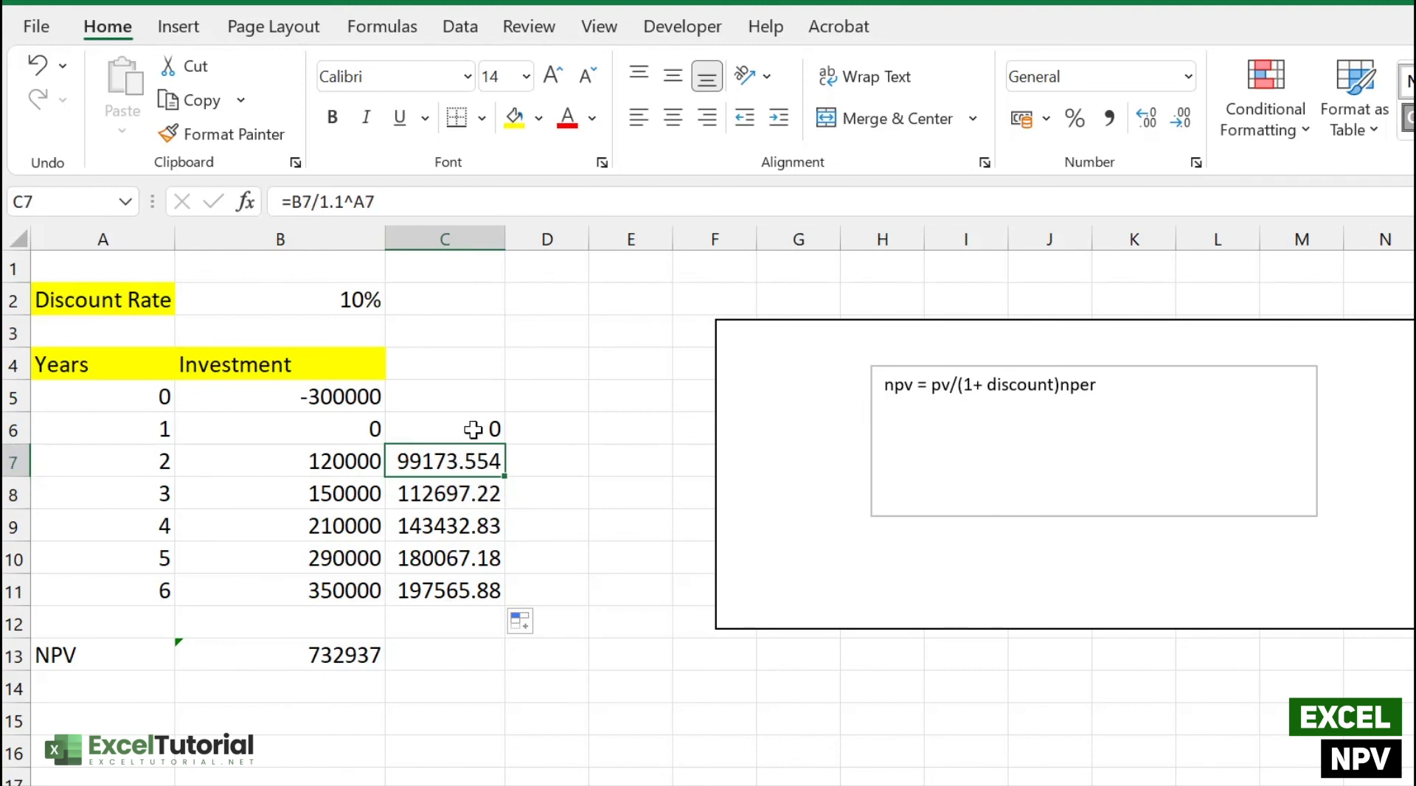
drag(472, 429, 464, 594)
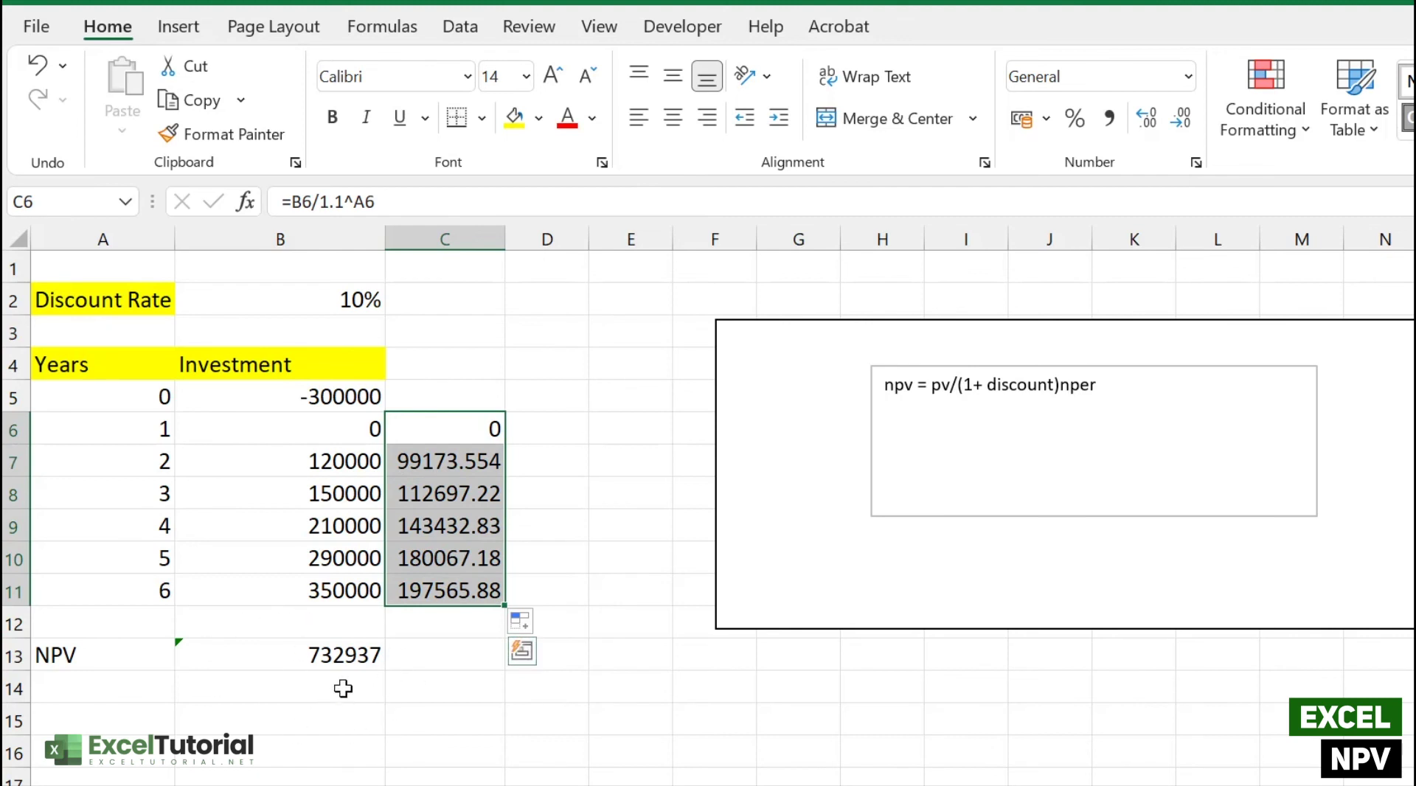
click(427, 672)
Enter =SUM(C6:C11) in C13, giving 732936.66 to match the NPV.
key(Up)
key(Up)
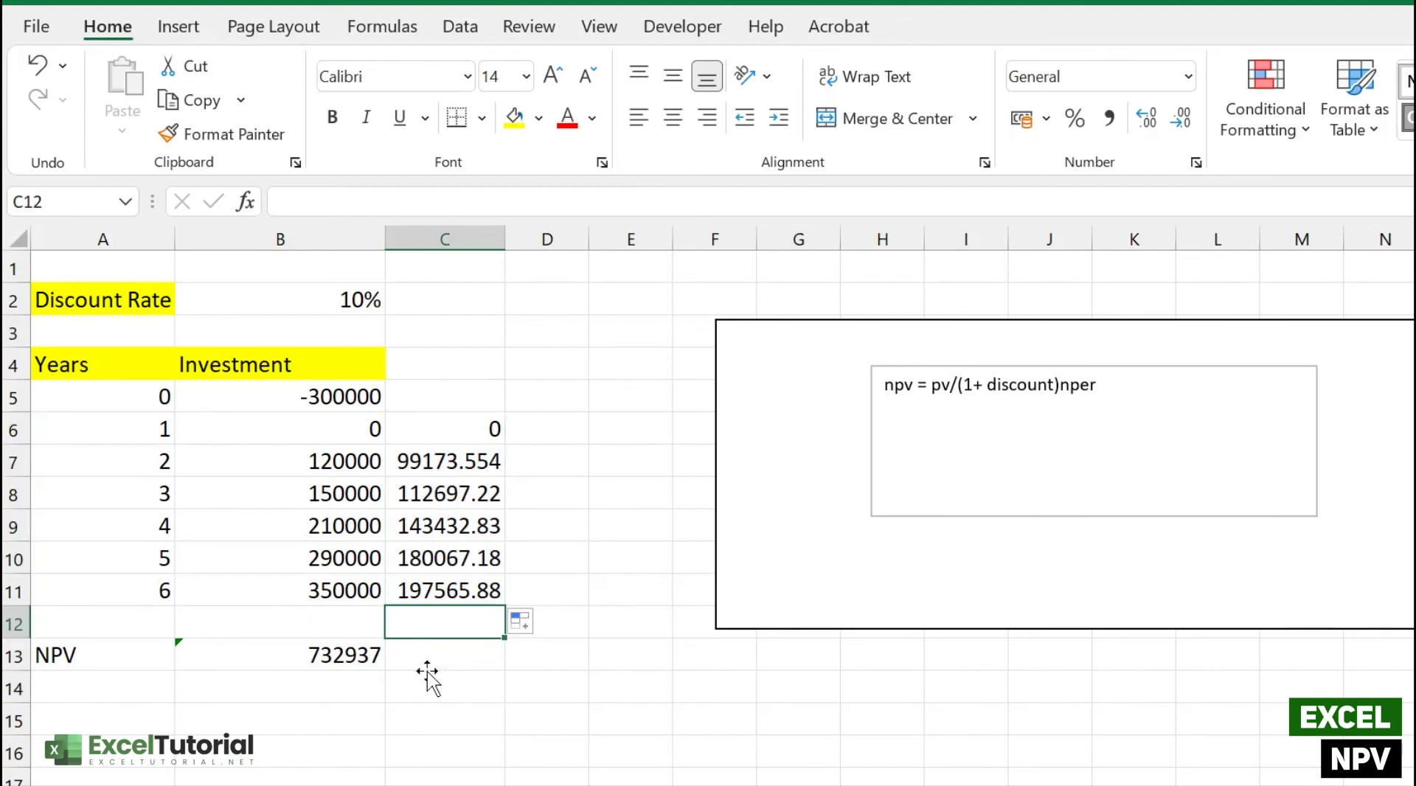
click(431, 655)
text(=SUM()
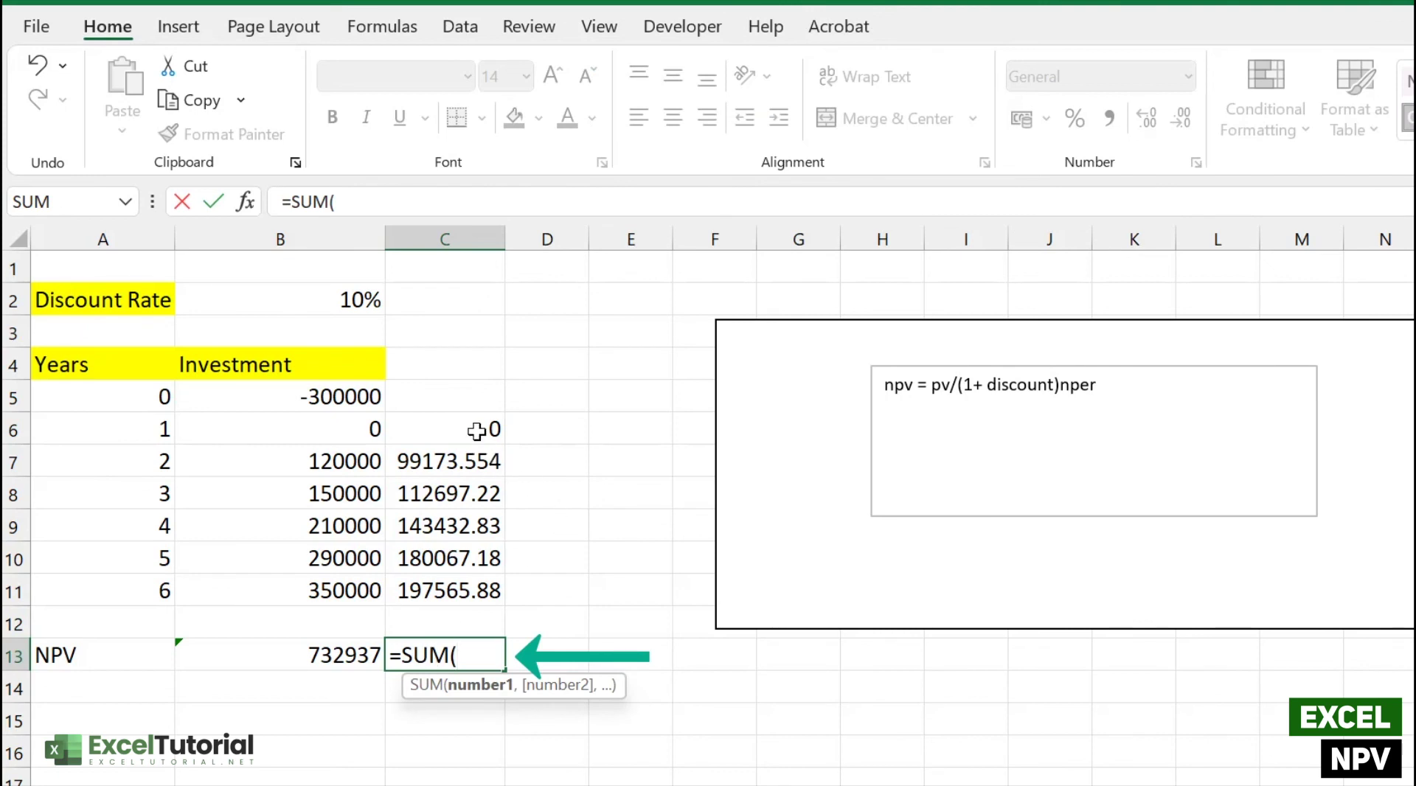
drag(478, 433, 469, 580)
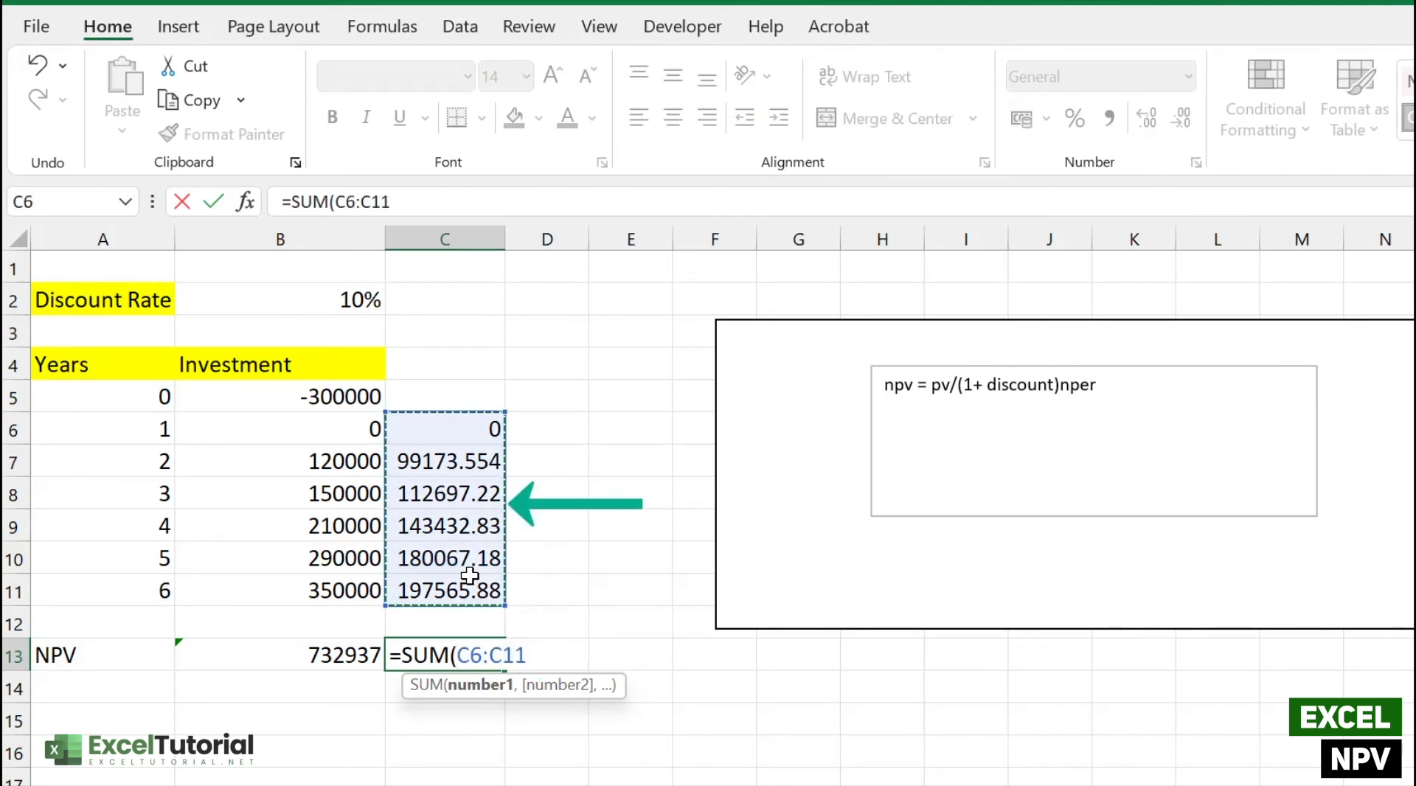
key(Return)
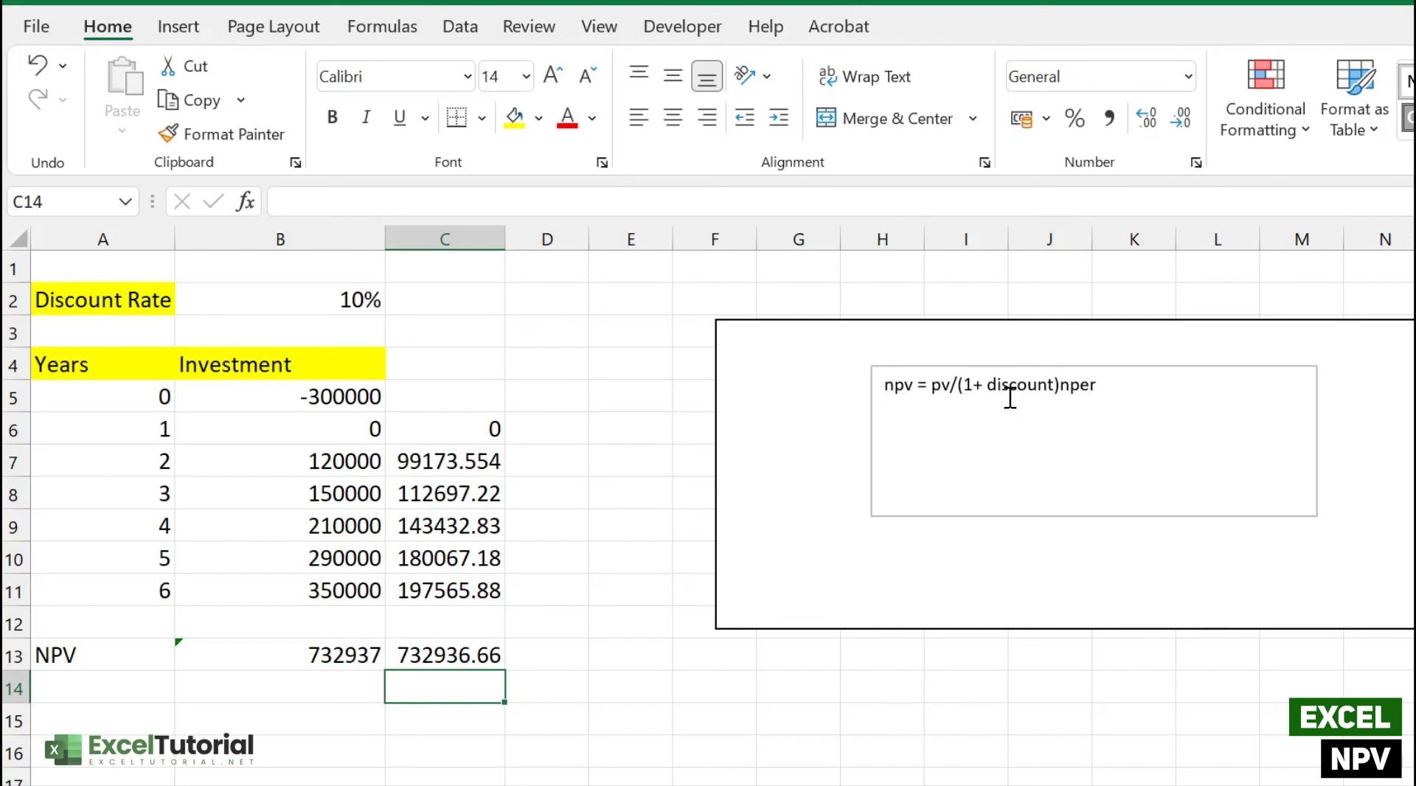
click(1091, 449)
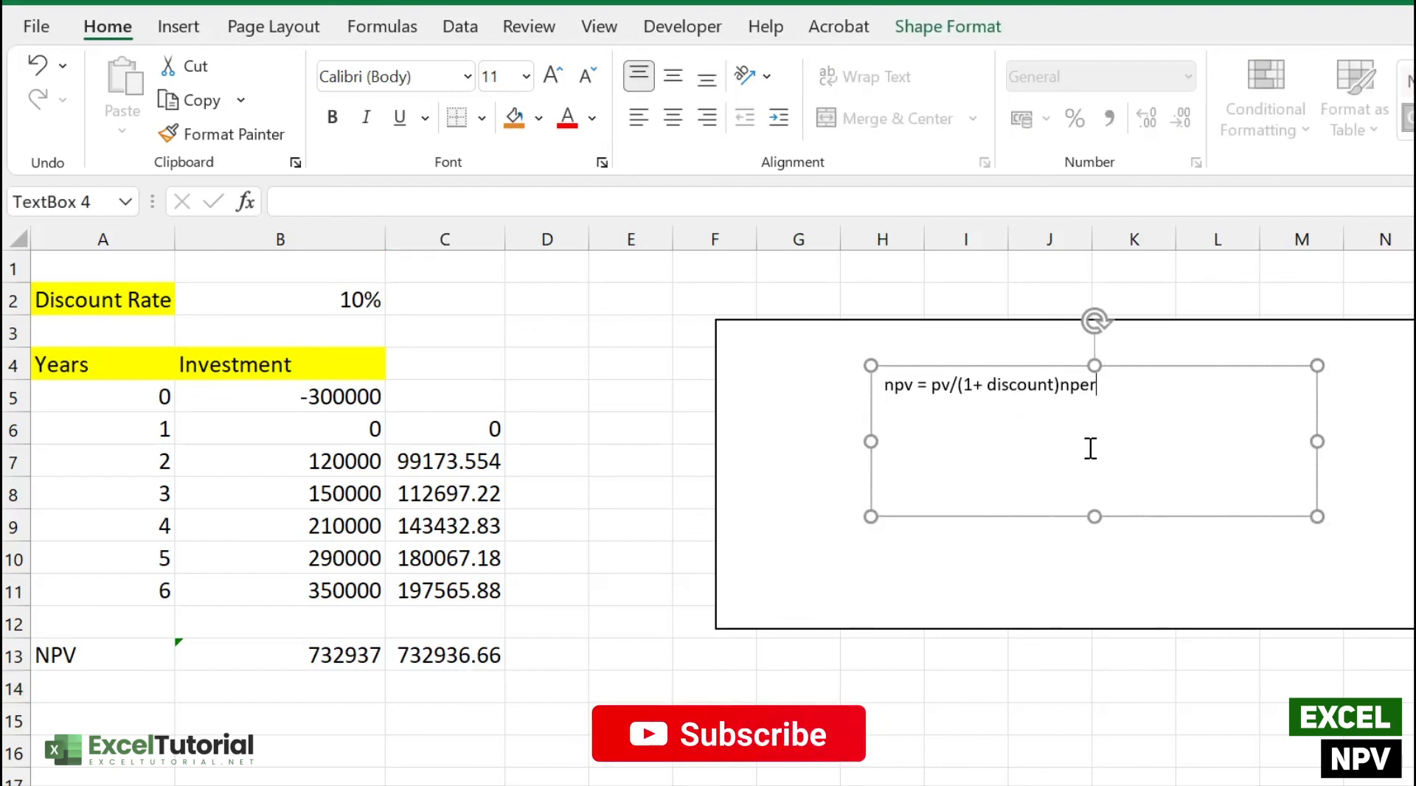